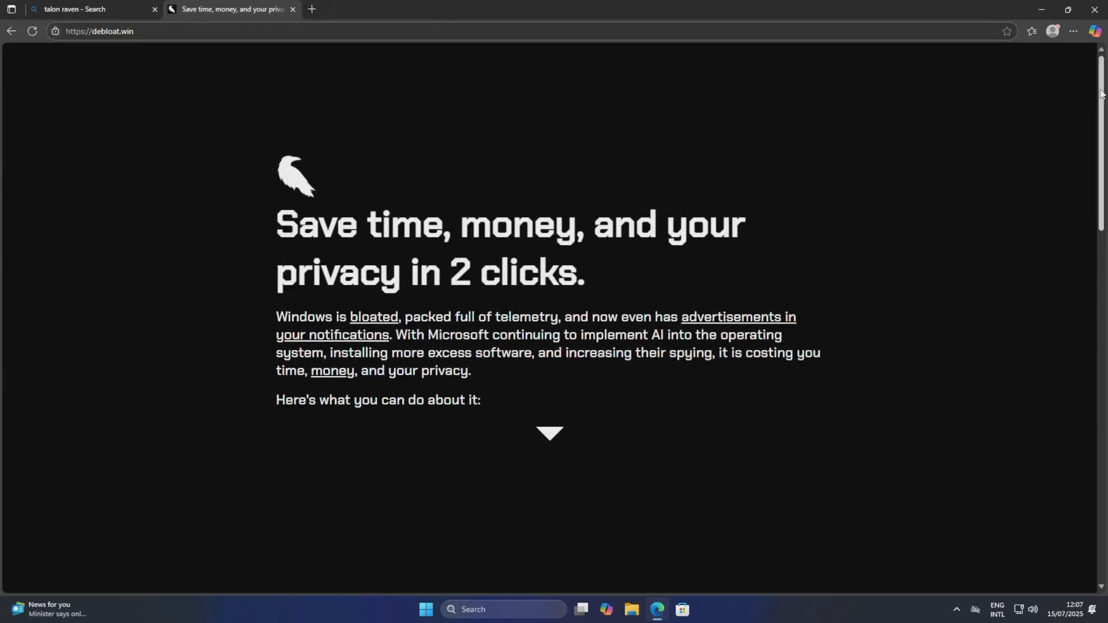
{"action": "left_click_drag", "start_coordinate": [1101, 100], "coordinate": [1102, 106]}
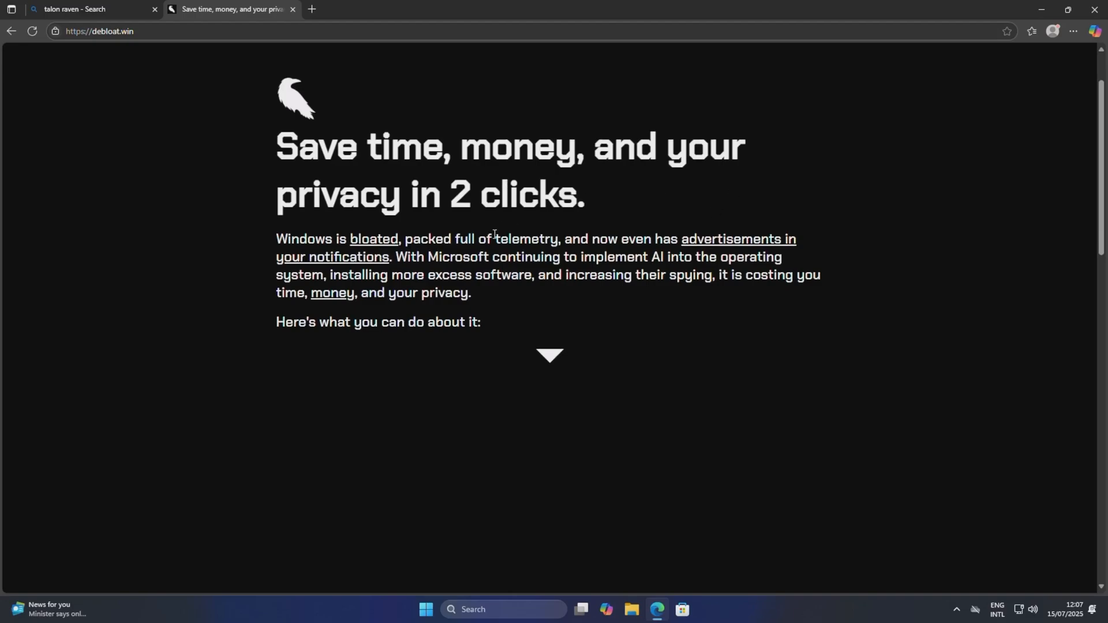
{"action": "scroll", "coordinate": [622, 238], "scroll_direction": "down", "scroll_amount": 3}
{"action": "scroll", "coordinate": [620, 235], "scroll_direction": "down", "scroll_amount": 2}
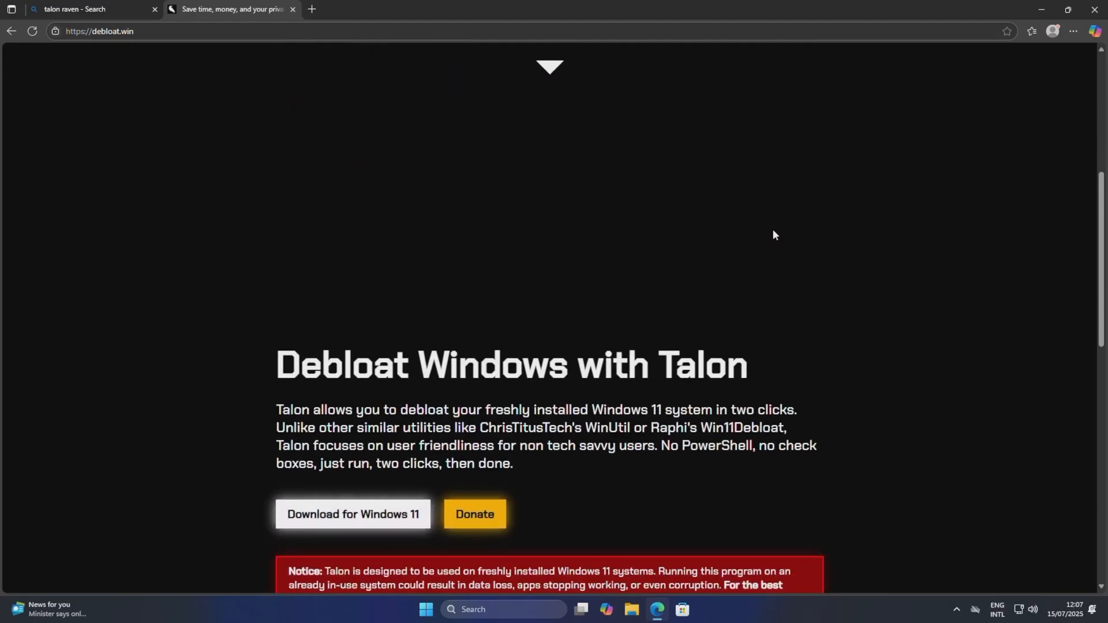
{"action": "scroll", "coordinate": [778, 236], "scroll_direction": "down", "scroll_amount": 1}
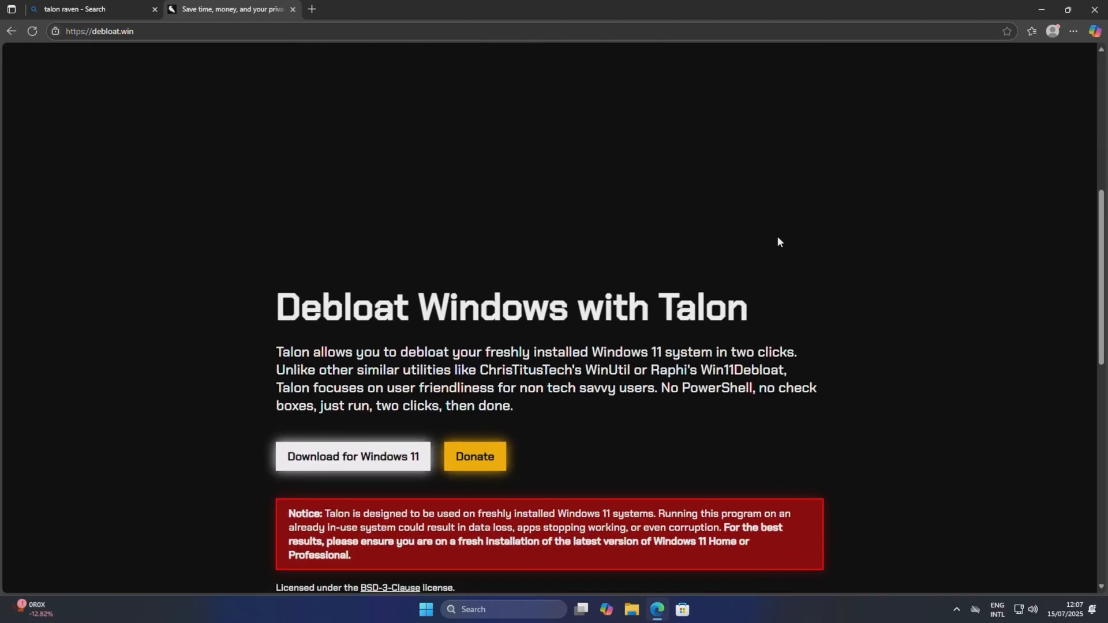
{"action": "scroll", "coordinate": [768, 261], "scroll_direction": "down", "scroll_amount": 1}
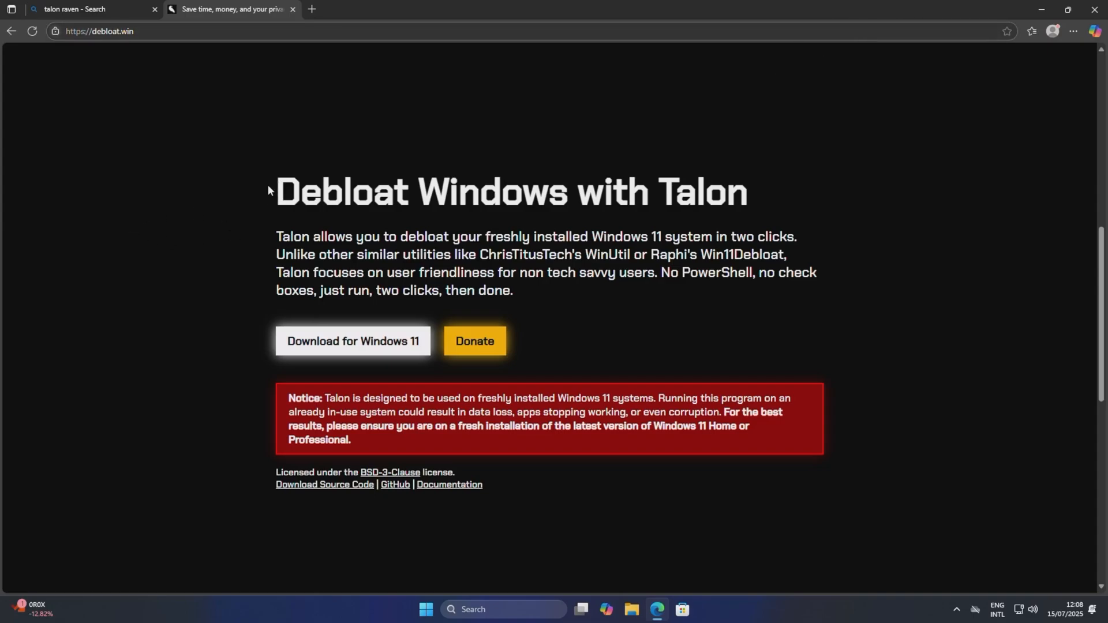
{"action": "scroll", "coordinate": [319, 382], "scroll_direction": "down", "scroll_amount": 1}
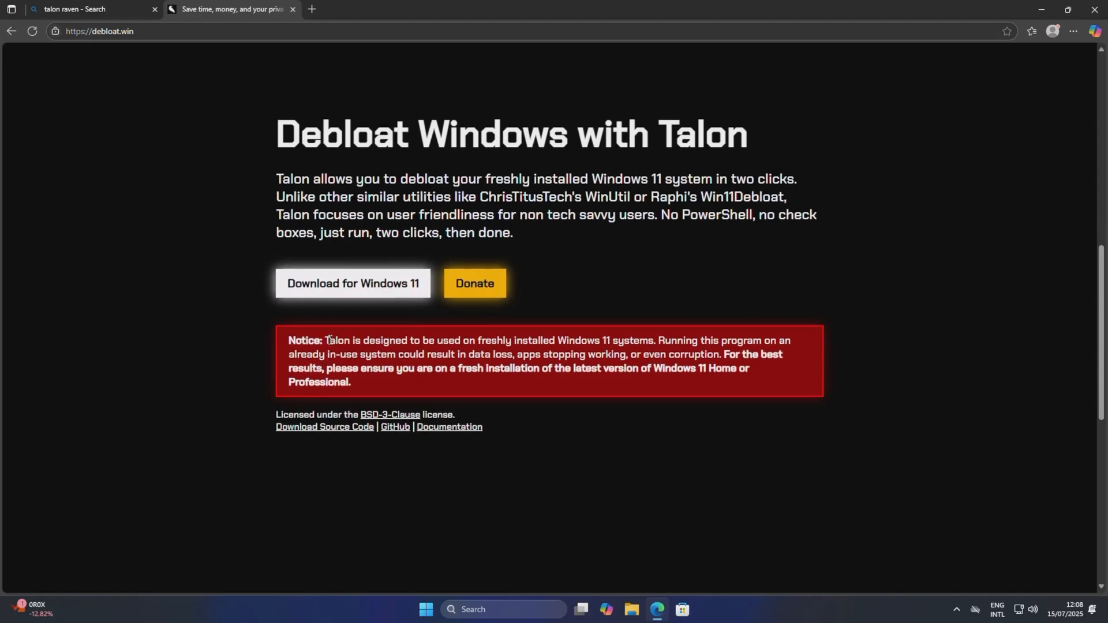
Highlight and read the red Notice warning that Talon needs a freshly installed Windows 11
{"action": "left_click_drag", "start_coordinate": [329, 340], "coordinate": [656, 338]}
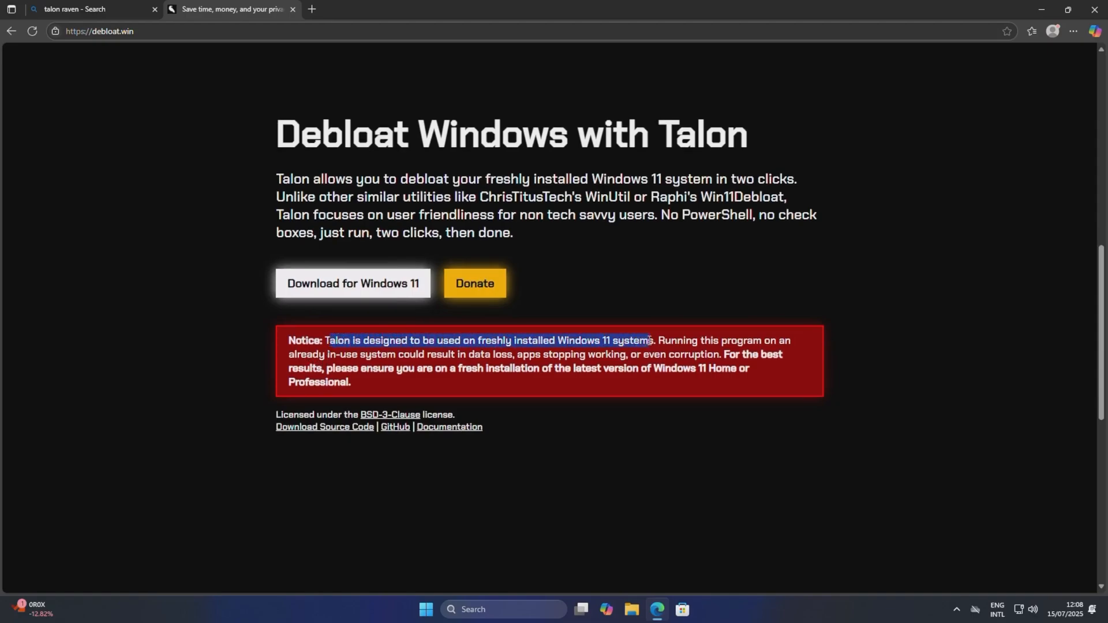
{"action": "left_click", "coordinate": [327, 335]}
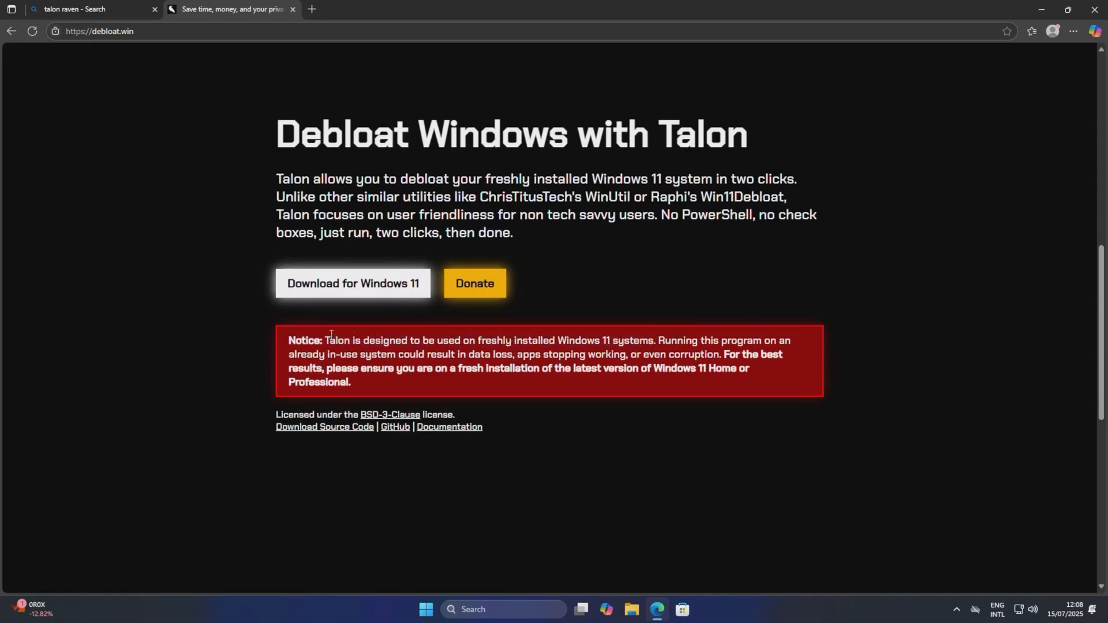
{"action": "left_click_drag", "start_coordinate": [327, 337], "coordinate": [766, 362]}
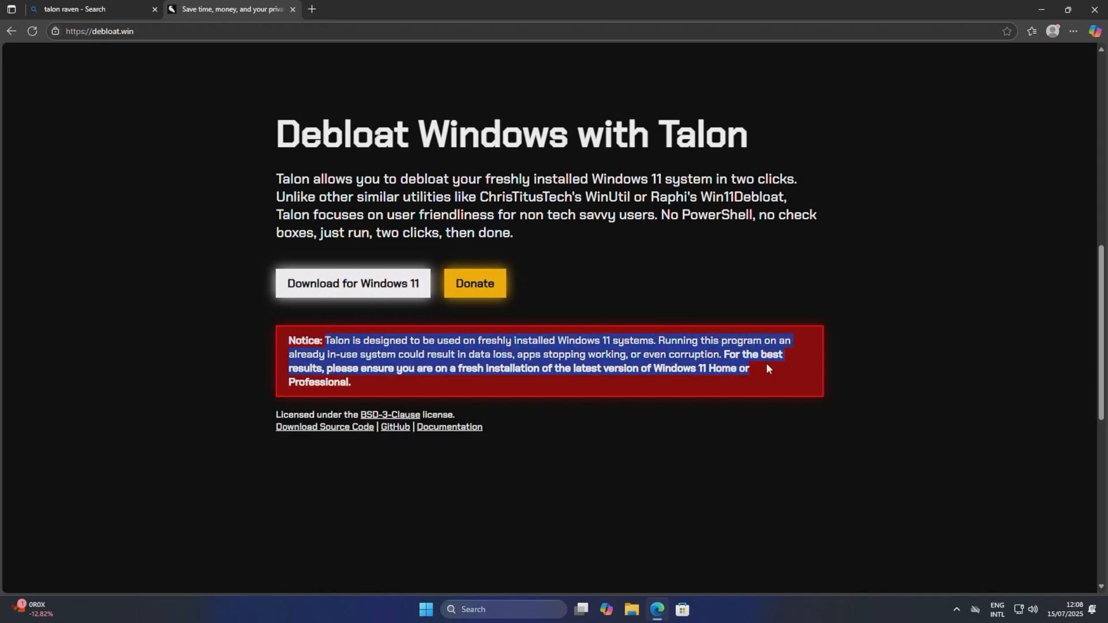
{"action": "left_click", "coordinate": [328, 338]}
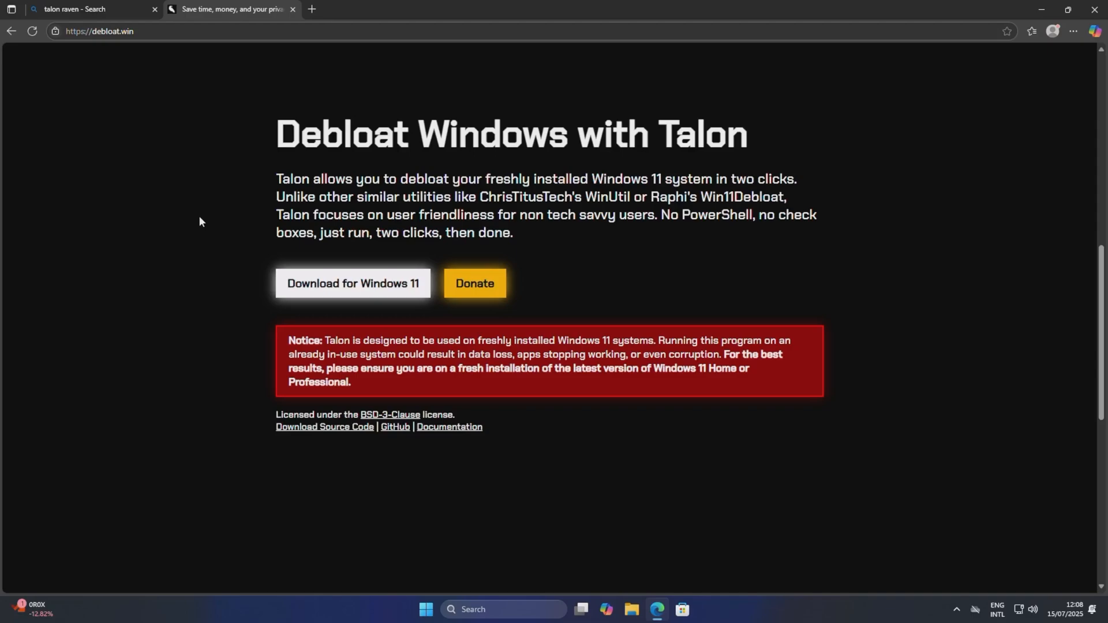
{"action": "left_click_drag", "start_coordinate": [326, 340], "coordinate": [611, 347]}
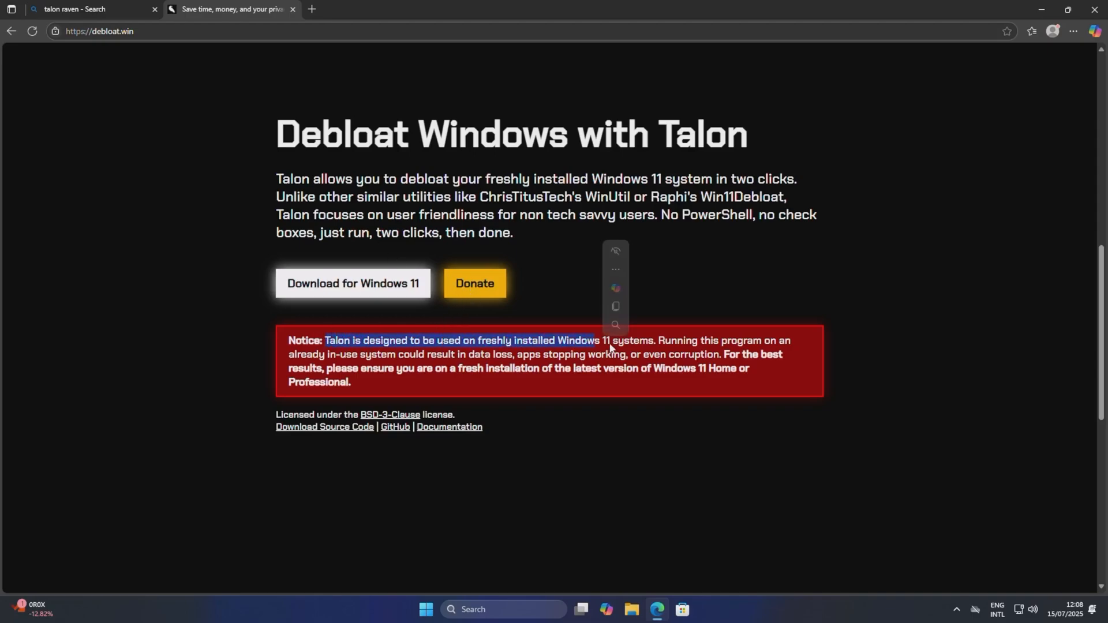
{"action": "left_click", "coordinate": [150, 292]}
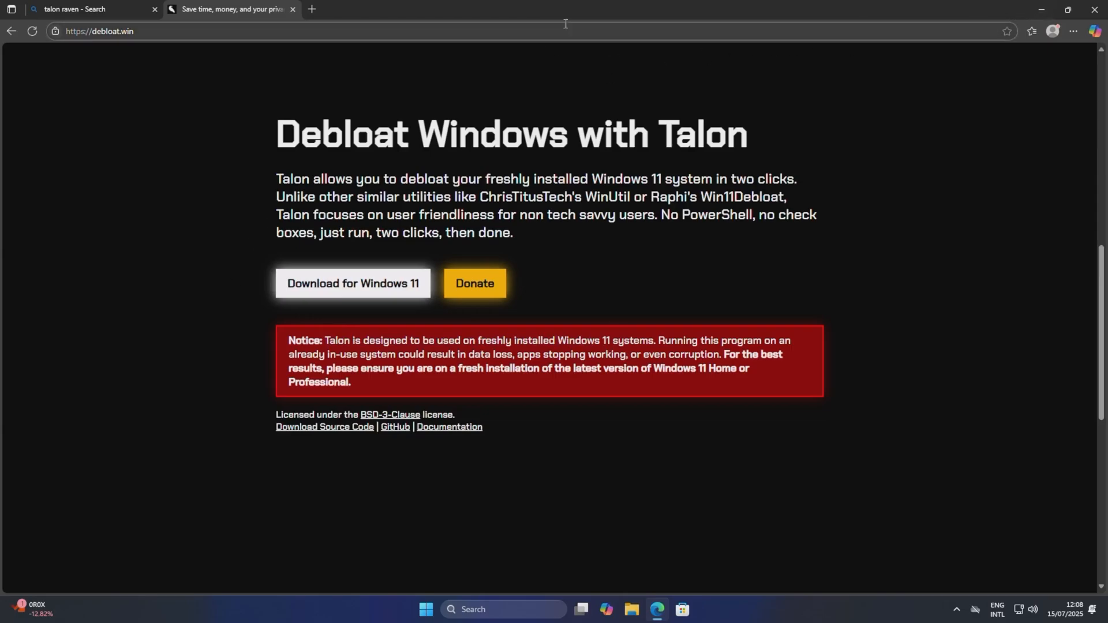
Minimize Edge, search 'about' to reach System > About and highlight the Windows 11 Pro edition
{"action": "left_click", "coordinate": [1031, 11]}
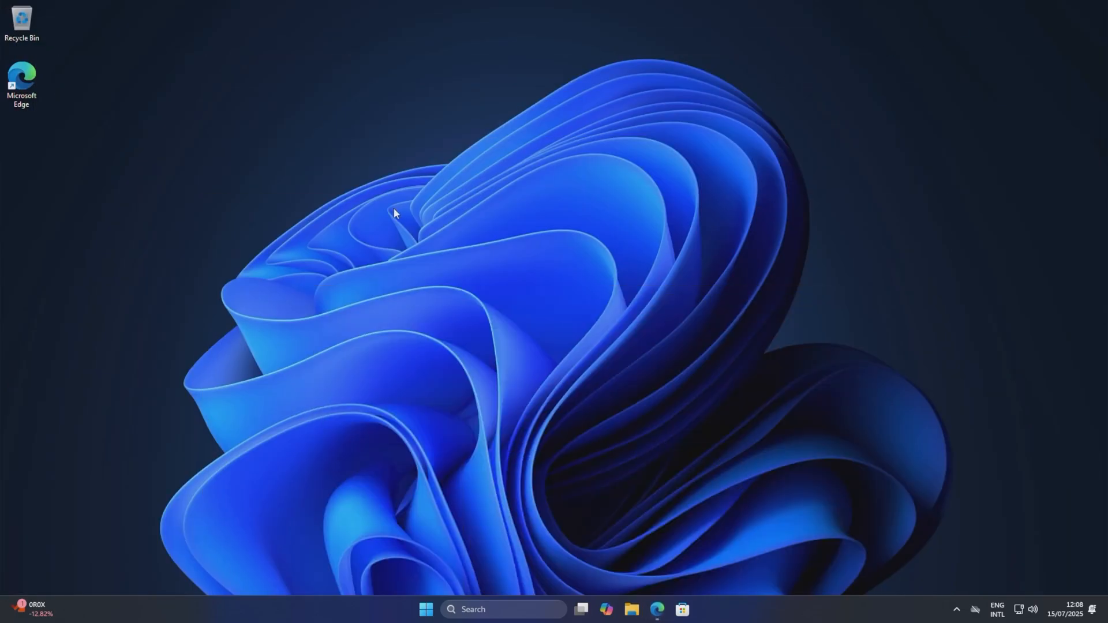
{"action": "key", "text": "super"}
{"action": "type", "text": "about"}
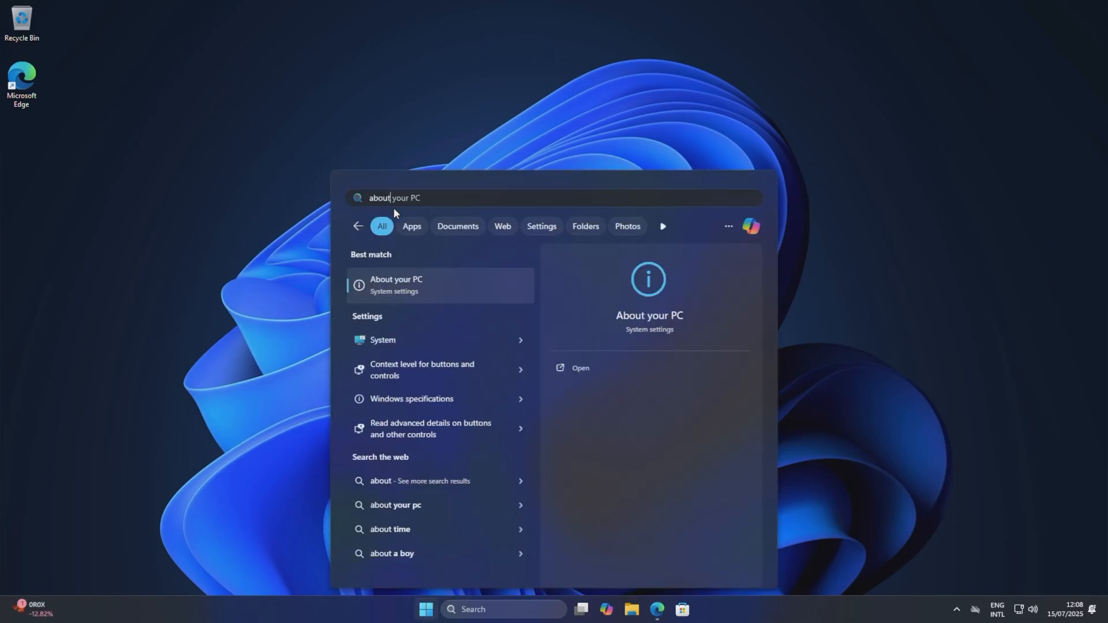
{"action": "key", "text": "Return"}
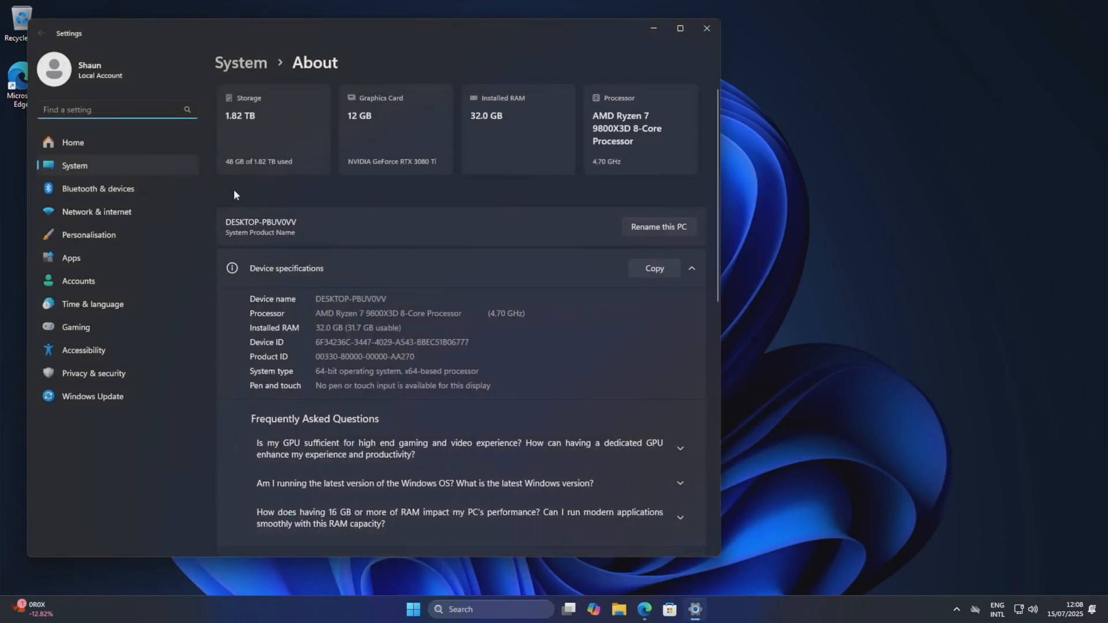
{"action": "scroll", "coordinate": [350, 245], "scroll_direction": "down", "scroll_amount": 4}
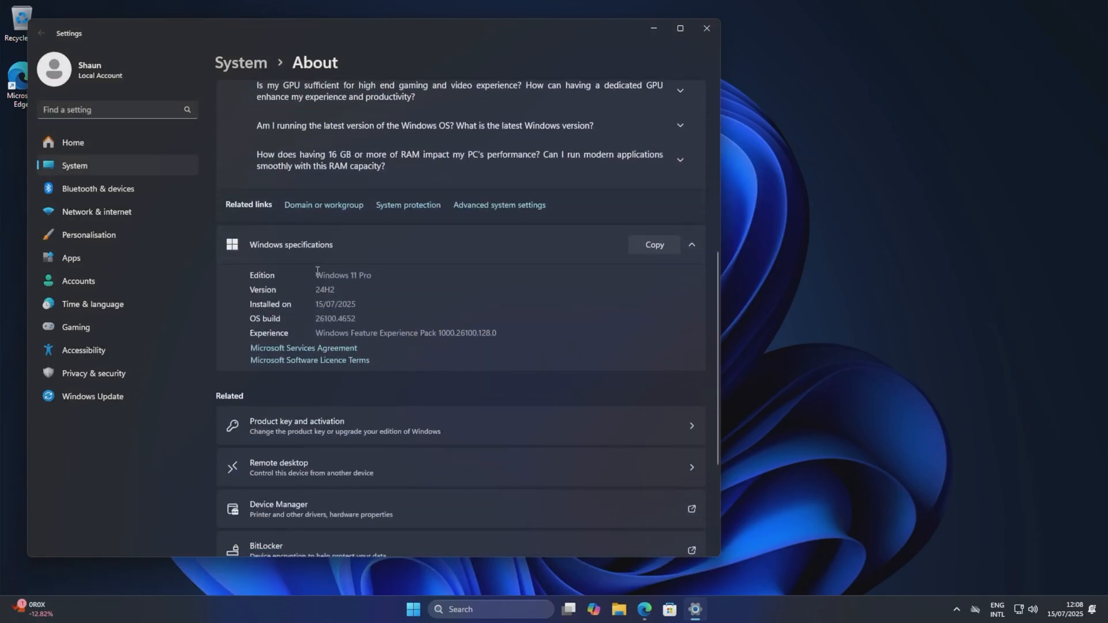
{"action": "double_click", "coordinate": [343, 275]}
{"action": "left_click", "coordinate": [391, 315]}
{"action": "scroll", "coordinate": [518, 221], "scroll_direction": "up", "scroll_amount": 1}
{"action": "scroll", "coordinate": [518, 218], "scroll_direction": "up", "scroll_amount": 3}
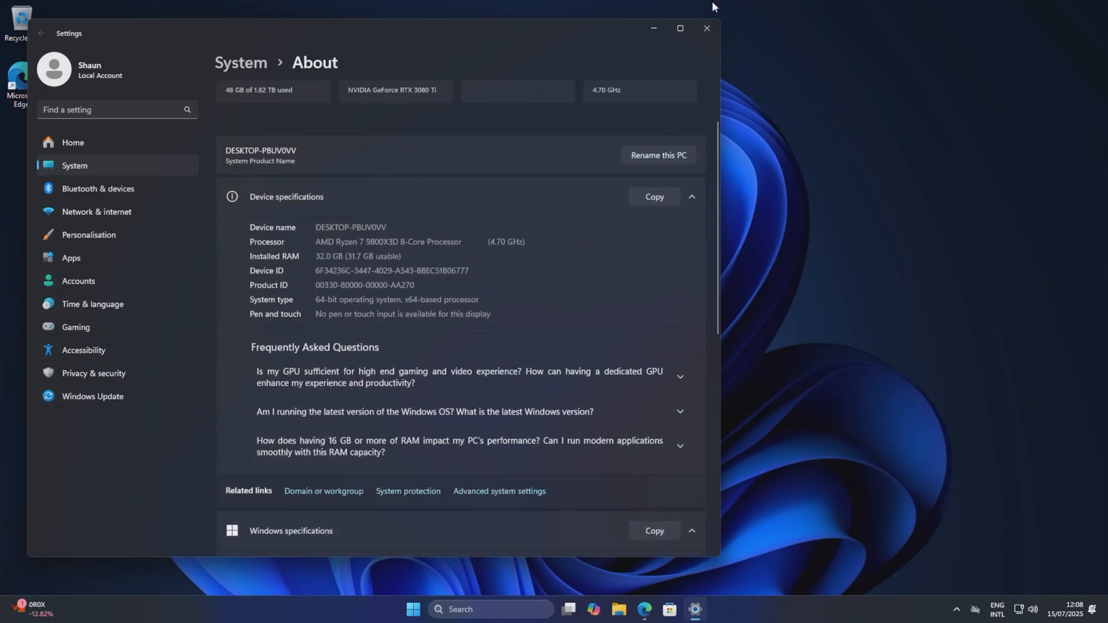
Close Settings and check in File Explorer that Downloads, Documents and Desktop are empty
{"action": "left_click", "coordinate": [706, 28]}
{"action": "left_click", "coordinate": [632, 609]}
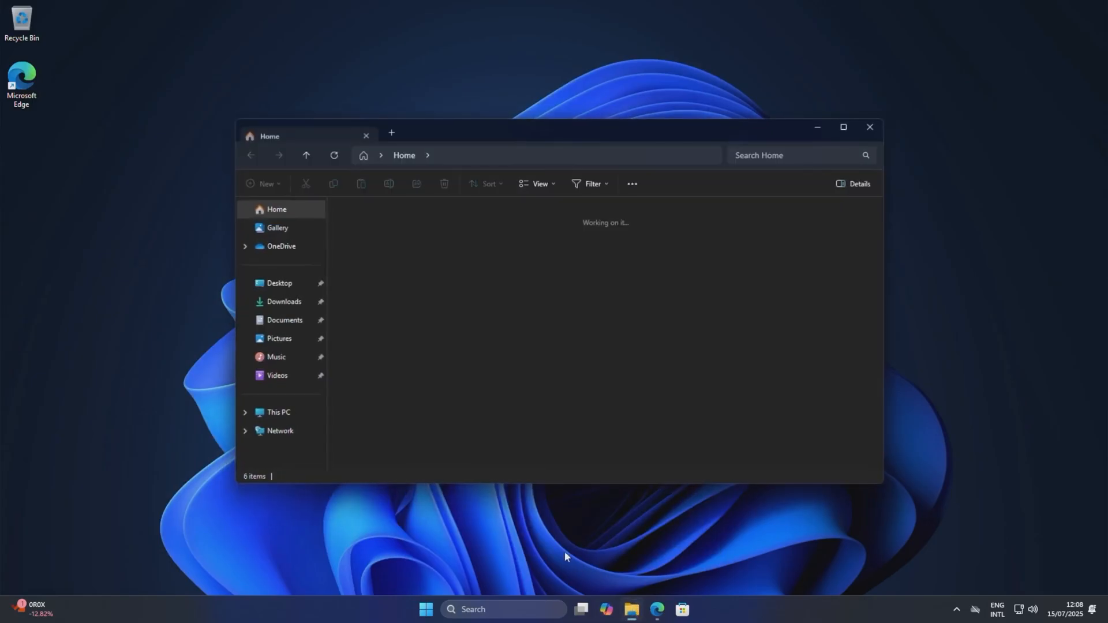
{"action": "left_click", "coordinate": [281, 301]}
{"action": "left_click", "coordinate": [284, 321]}
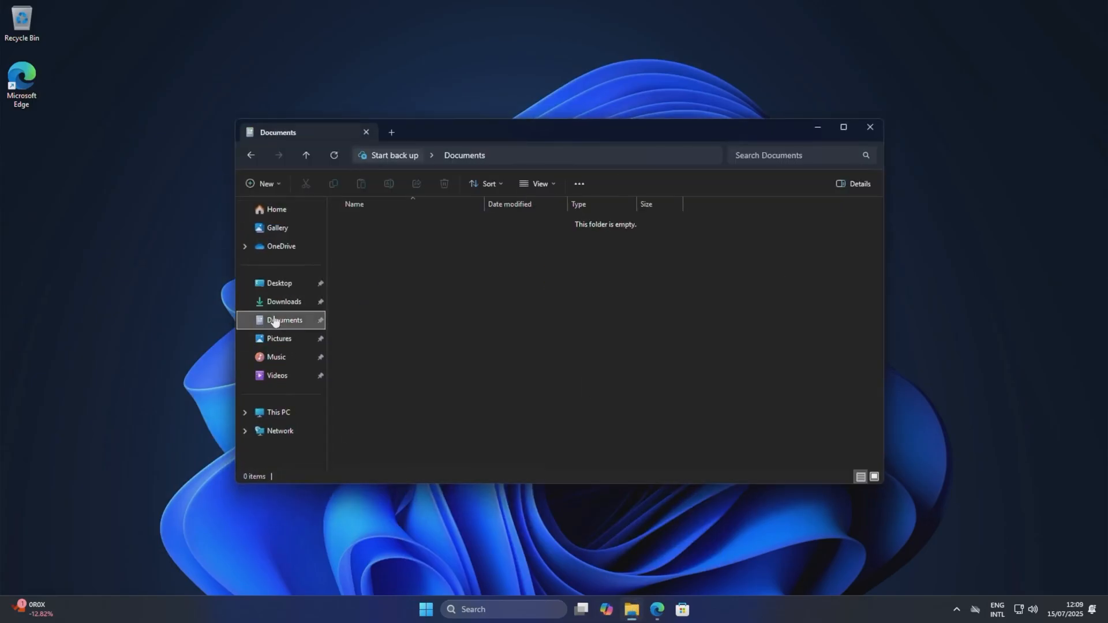
{"action": "left_click", "coordinate": [279, 284]}
{"action": "left_click", "coordinate": [870, 127]}
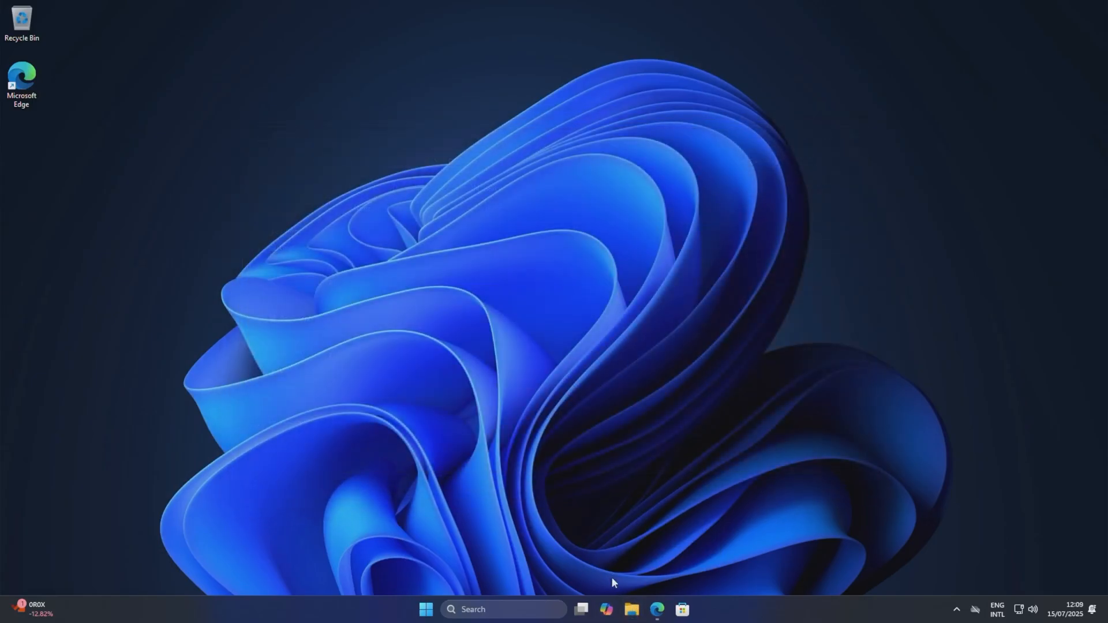
Look over the Start menu's pinned apps twice, closing it back to the bare desktop
{"action": "left_click", "coordinate": [657, 610]}
{"action": "left_click", "coordinate": [426, 610]}
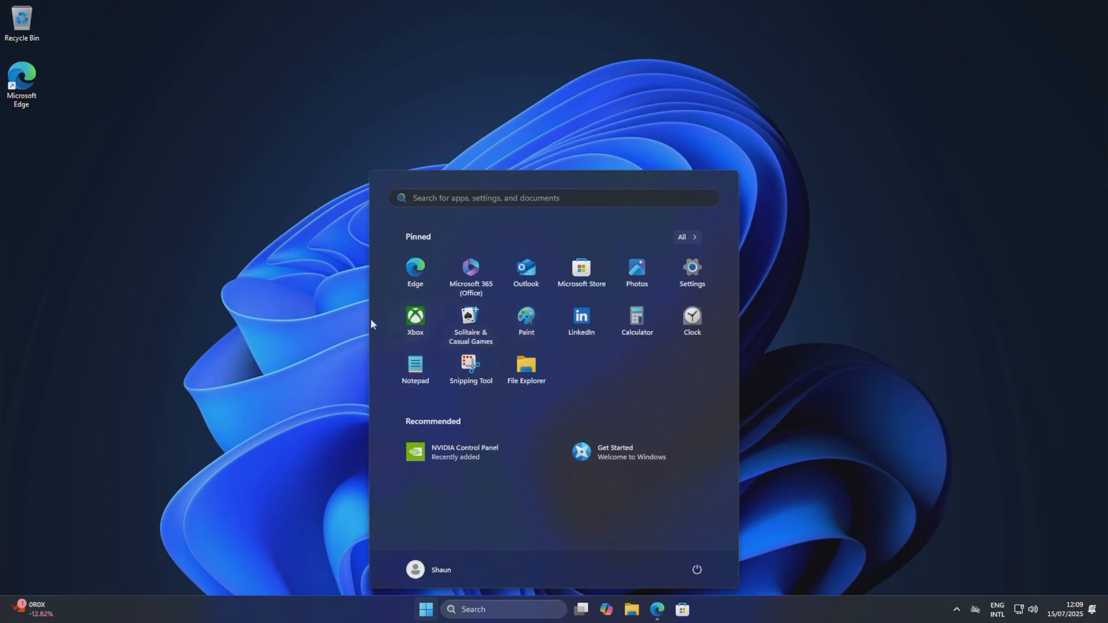
{"action": "left_click", "coordinate": [312, 307]}
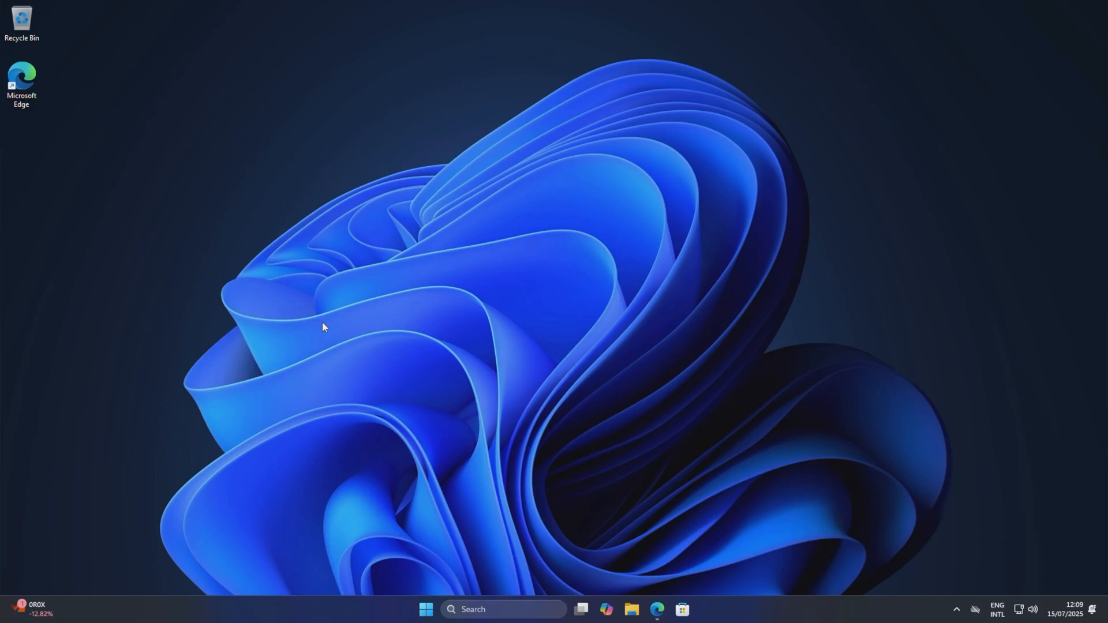
{"action": "left_click", "coordinate": [426, 609]}
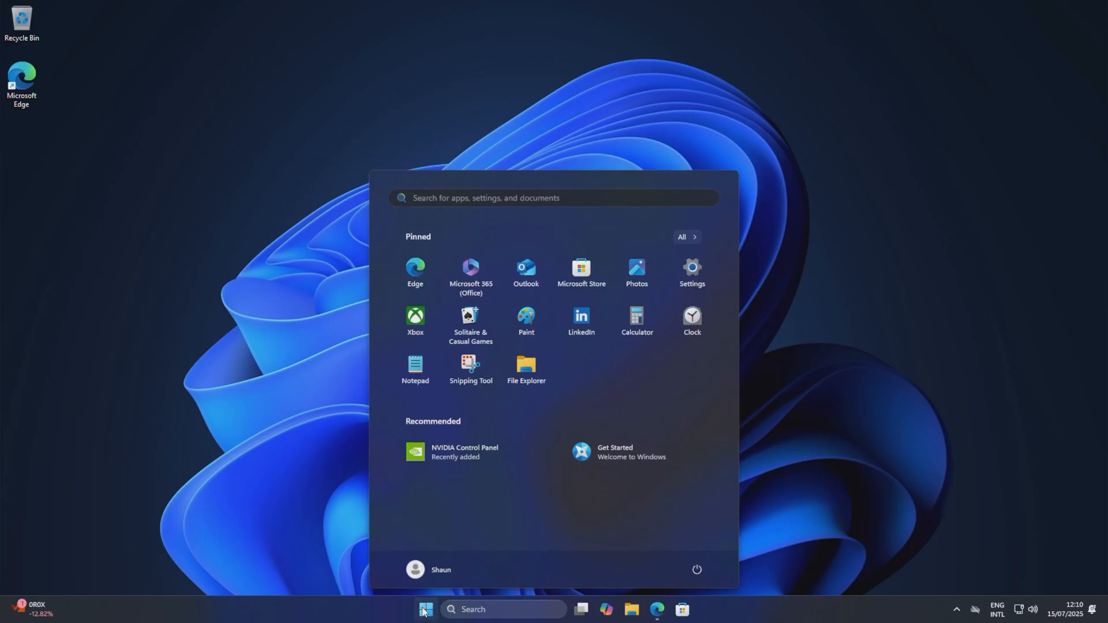
{"action": "left_click", "coordinate": [853, 208]}
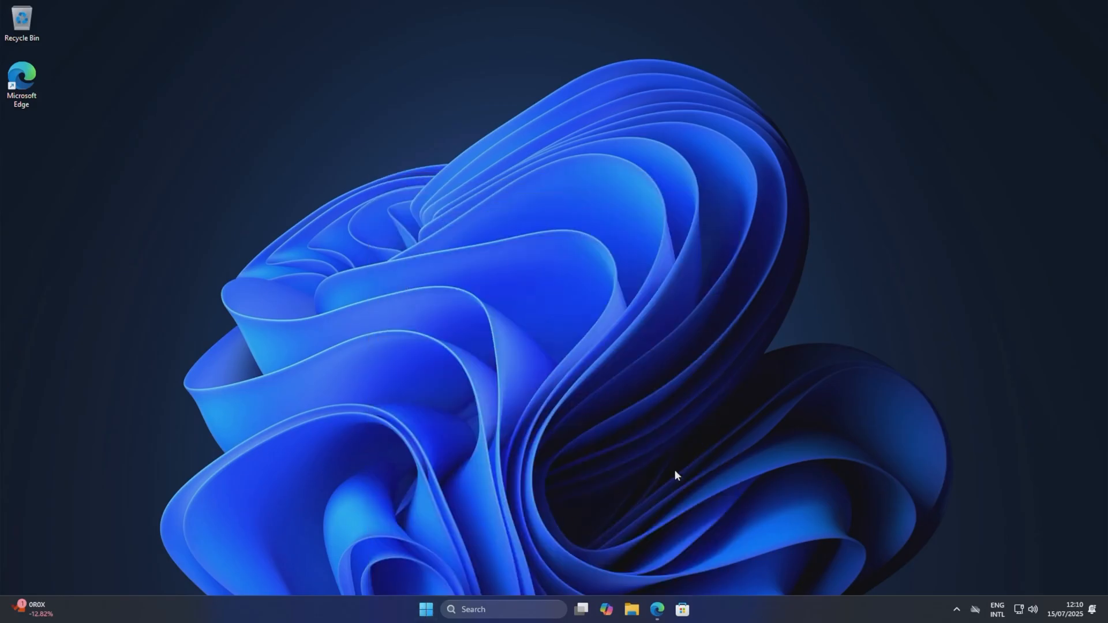
Glance at the Microsoft Store home page and the desktop's right-click menu, dismissing both
{"action": "left_click", "coordinate": [682, 609]}
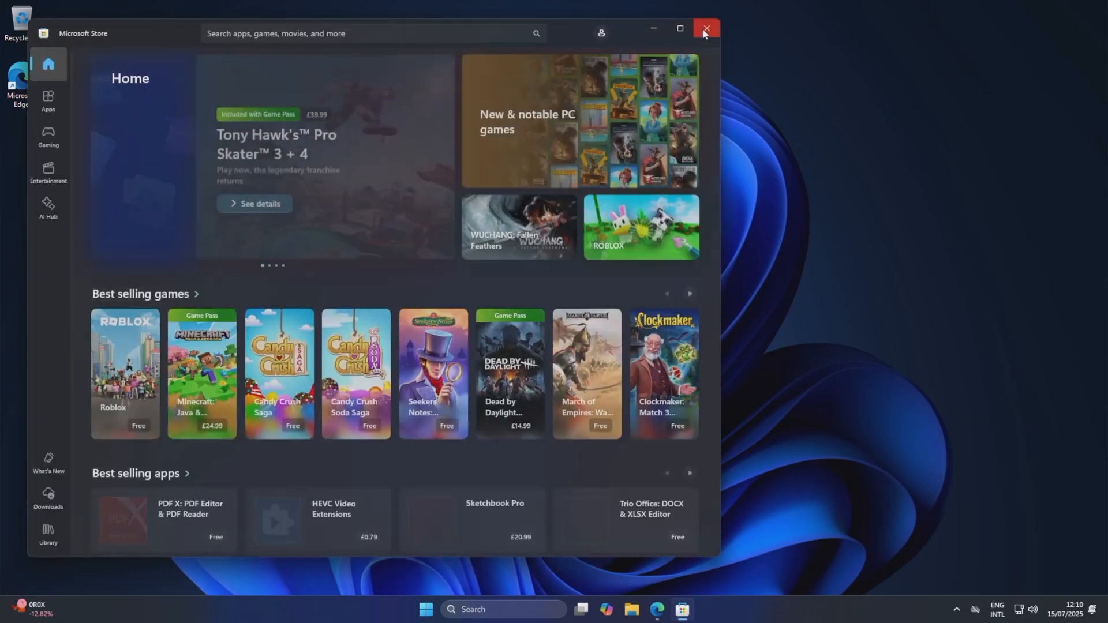
{"action": "left_click", "coordinate": [704, 32]}
{"action": "right_click", "coordinate": [509, 347]}
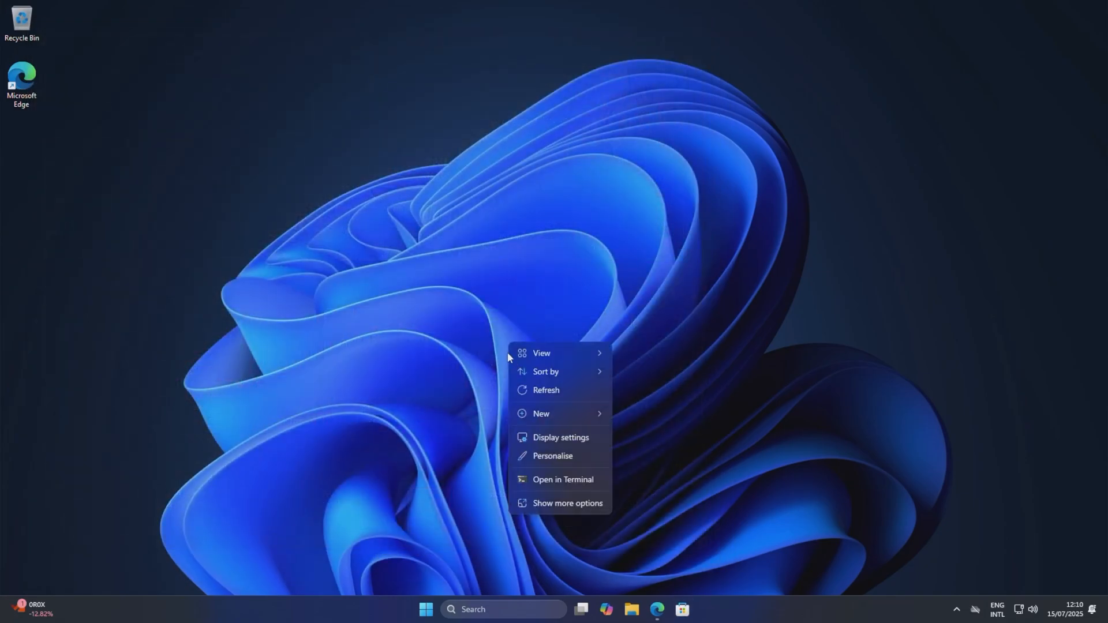
{"action": "left_click", "coordinate": [559, 456]}
Review the Start menu's All apps list of installed programs, then return to the desktop
{"action": "left_click", "coordinate": [426, 609]}
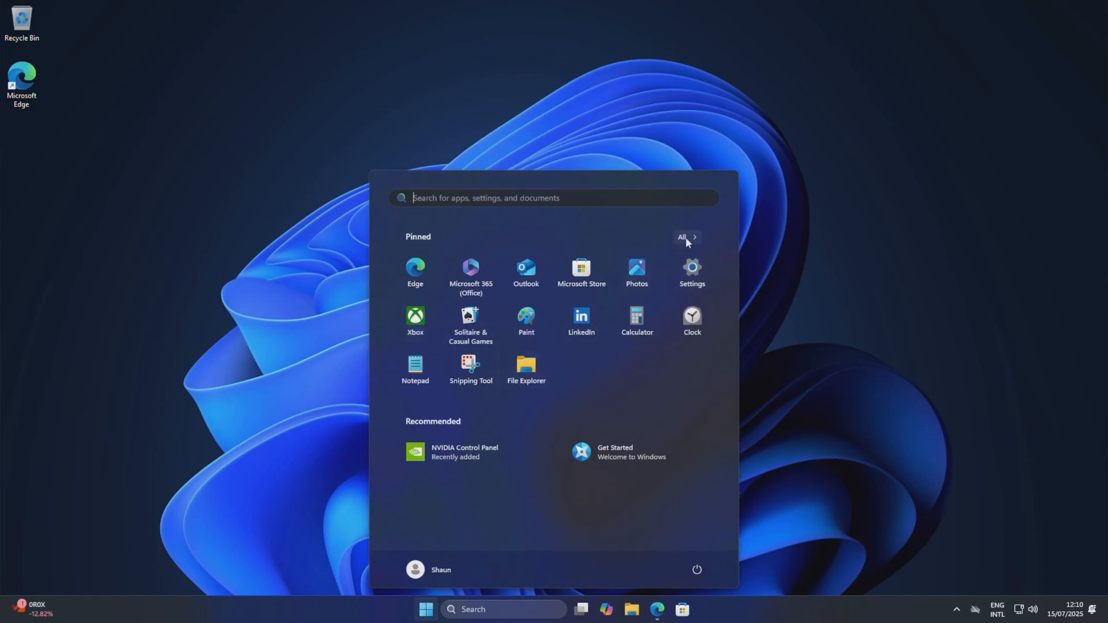
{"action": "left_click", "coordinate": [687, 238]}
{"action": "scroll", "coordinate": [481, 292], "scroll_direction": "down", "scroll_amount": 5}
{"action": "scroll", "coordinate": [481, 293], "scroll_direction": "down", "scroll_amount": 3}
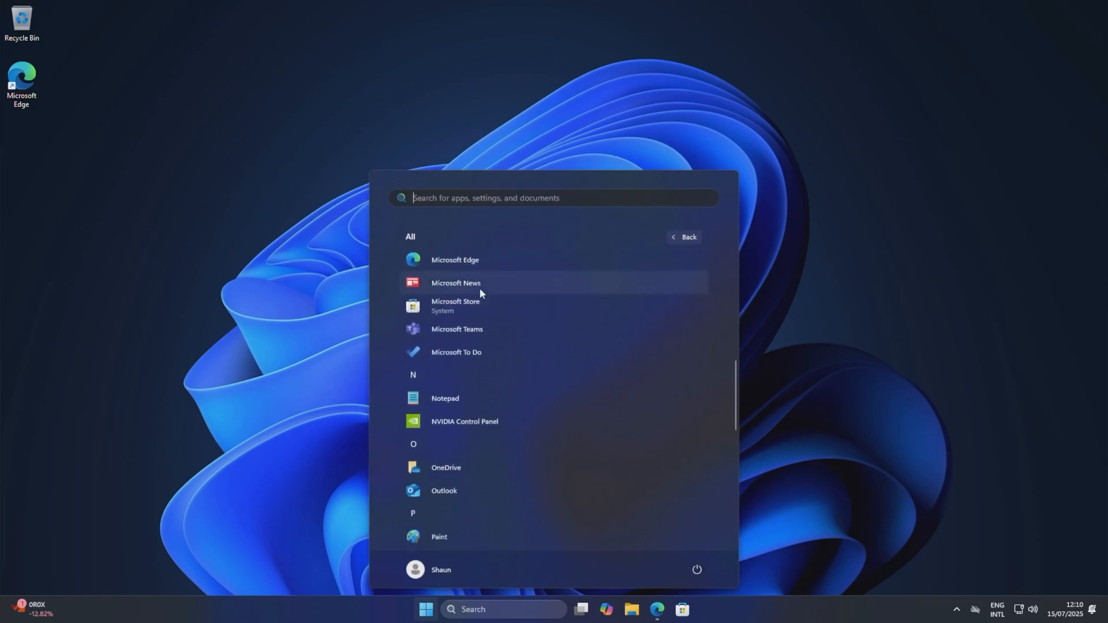
{"action": "scroll", "coordinate": [479, 288], "scroll_direction": "down", "scroll_amount": 3}
{"action": "scroll", "coordinate": [480, 288], "scroll_direction": "down", "scroll_amount": 3}
{"action": "scroll", "coordinate": [483, 294], "scroll_direction": "down", "scroll_amount": 2}
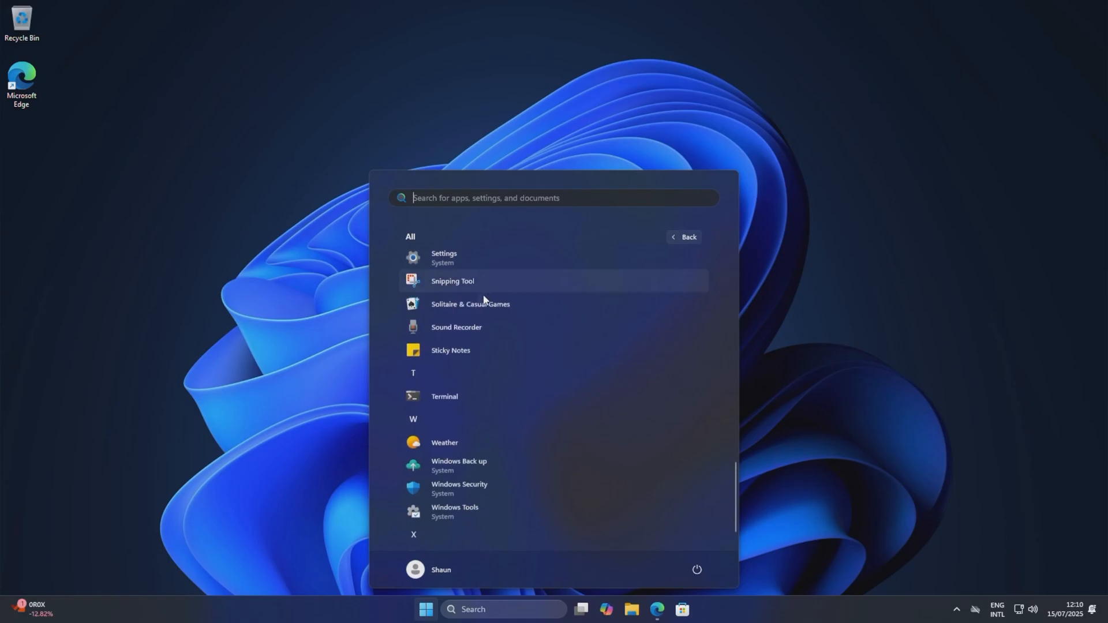
{"action": "scroll", "coordinate": [484, 295], "scroll_direction": "down", "scroll_amount": 1}
{"action": "scroll", "coordinate": [505, 328], "scroll_direction": "up", "scroll_amount": 2}
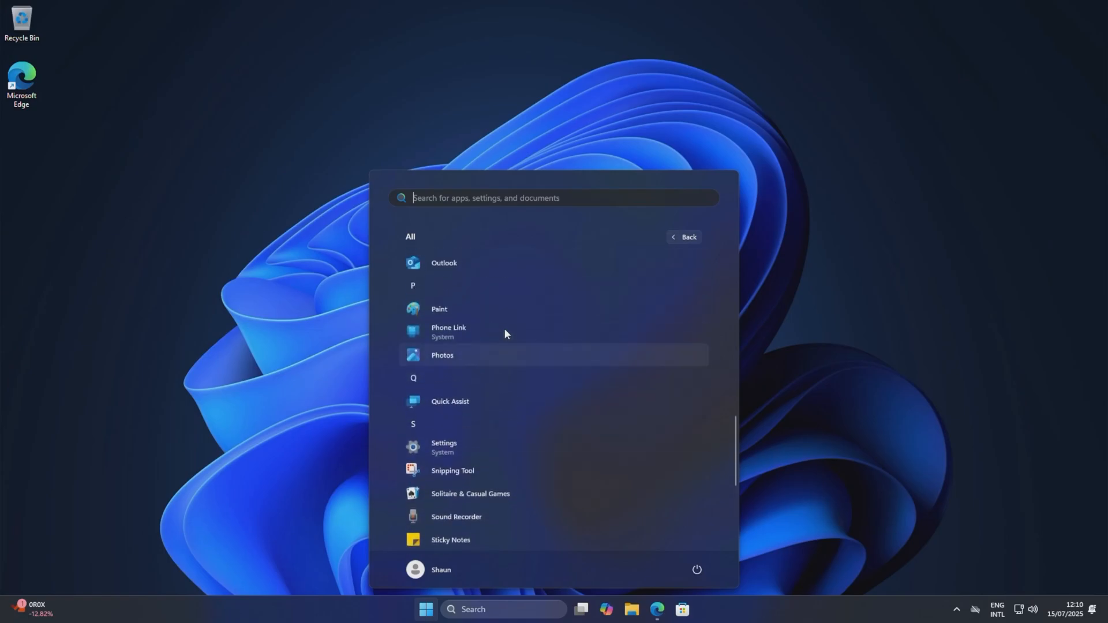
{"action": "scroll", "coordinate": [503, 328], "scroll_direction": "up", "scroll_amount": 1}
{"action": "scroll", "coordinate": [503, 328], "scroll_direction": "down", "scroll_amount": 1}
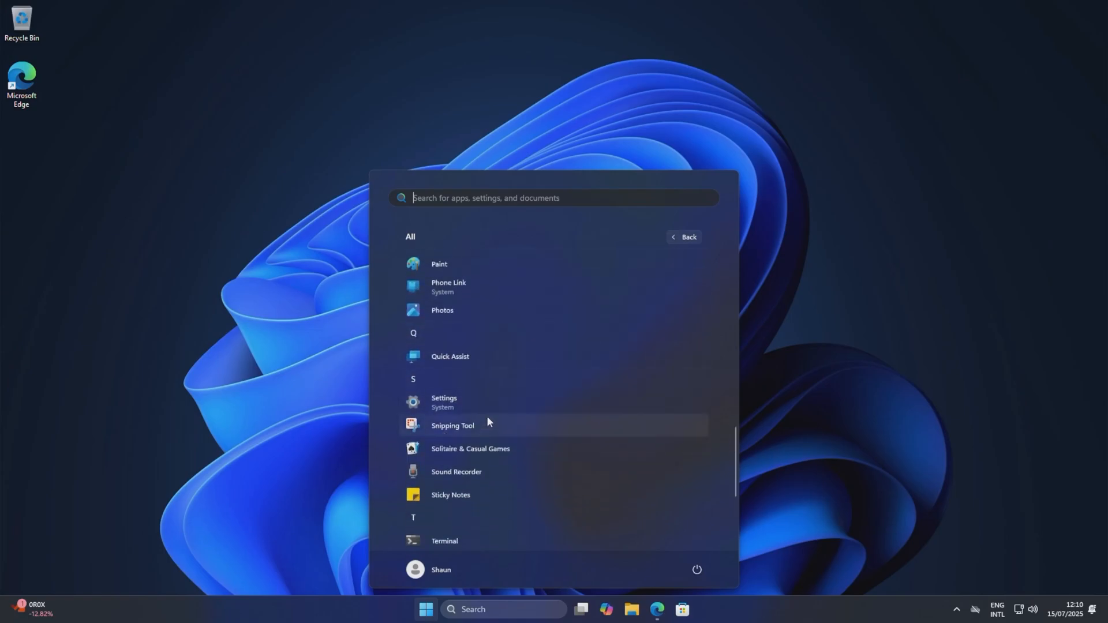
{"action": "scroll", "coordinate": [488, 412], "scroll_direction": "up", "scroll_amount": 3}
{"action": "scroll", "coordinate": [497, 393], "scroll_direction": "up", "scroll_amount": 3}
{"action": "left_click", "coordinate": [798, 147]}
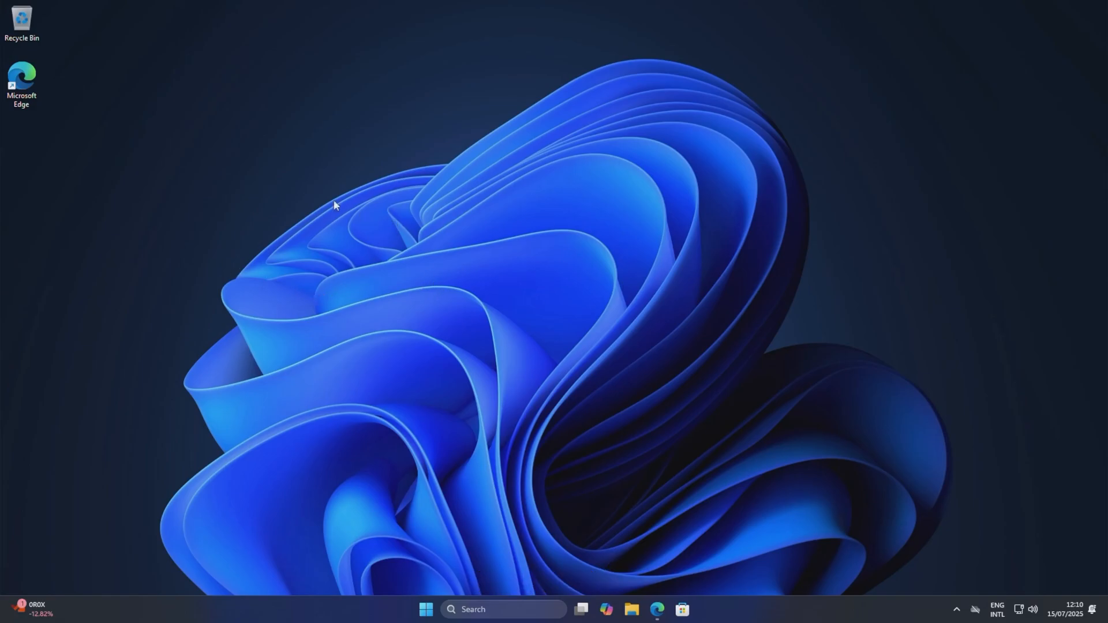
Check Task Manager's Performance CPU and Memory readings (145 processes, 3.7 GB used), then close it
{"action": "right_click", "coordinate": [432, 609]}
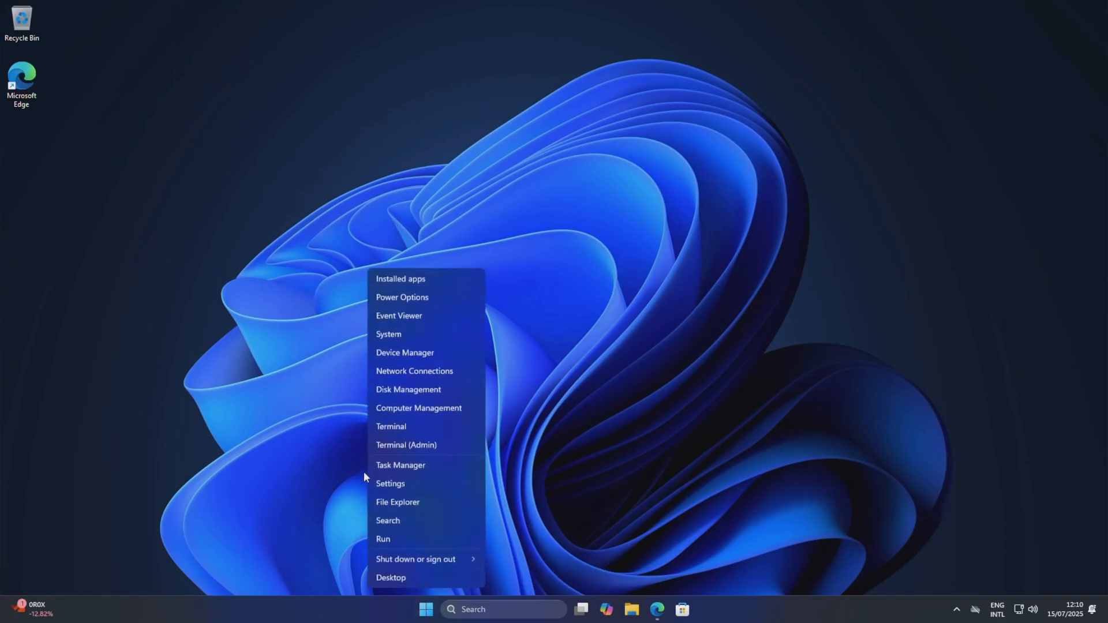
{"action": "left_click", "coordinate": [401, 465]}
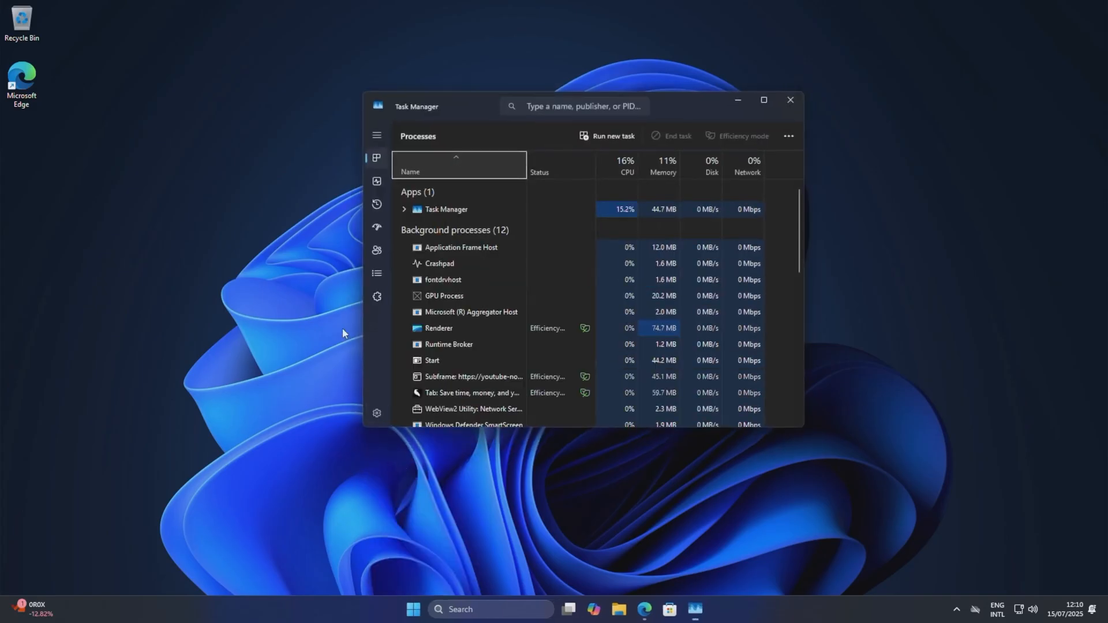
{"action": "left_click", "coordinate": [376, 182]}
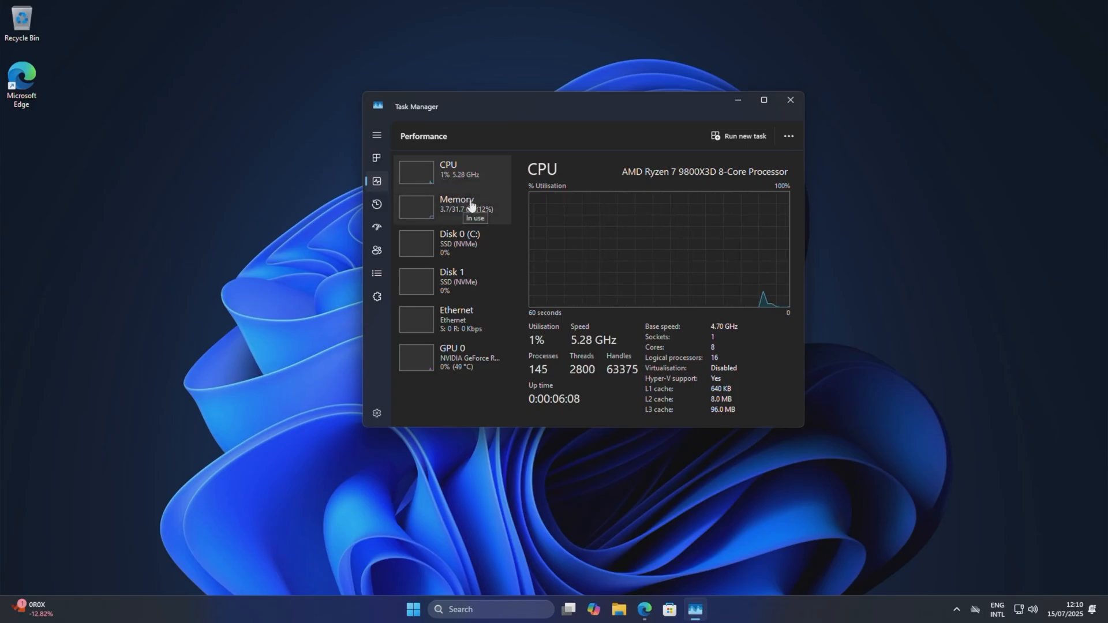
{"action": "left_click", "coordinate": [471, 205]}
{"action": "left_click", "coordinate": [459, 174]}
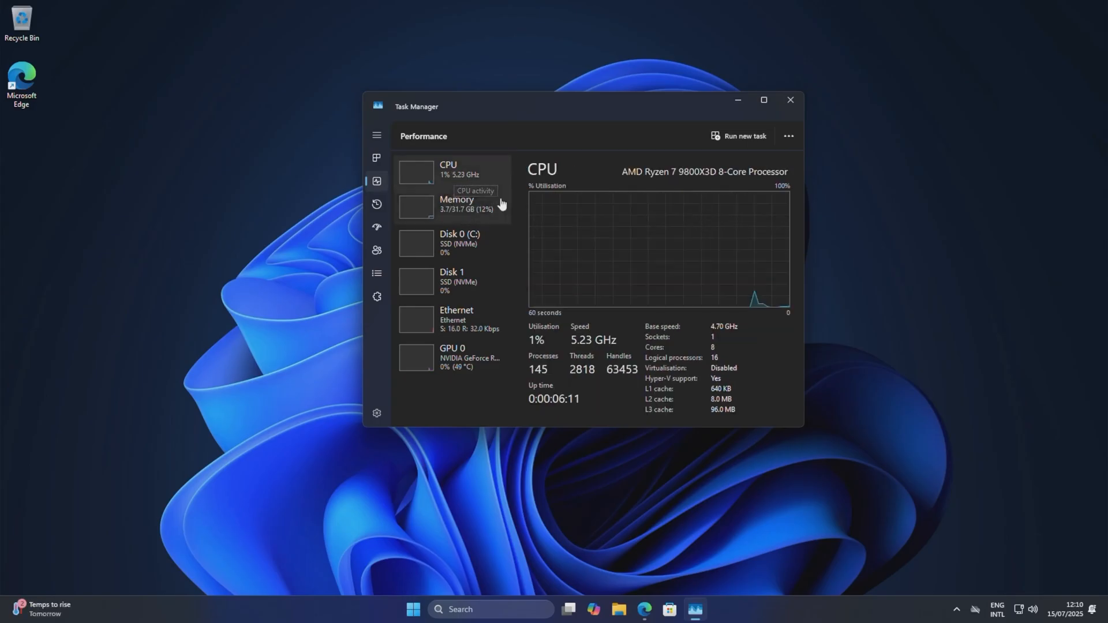
{"action": "left_click", "coordinate": [459, 208]}
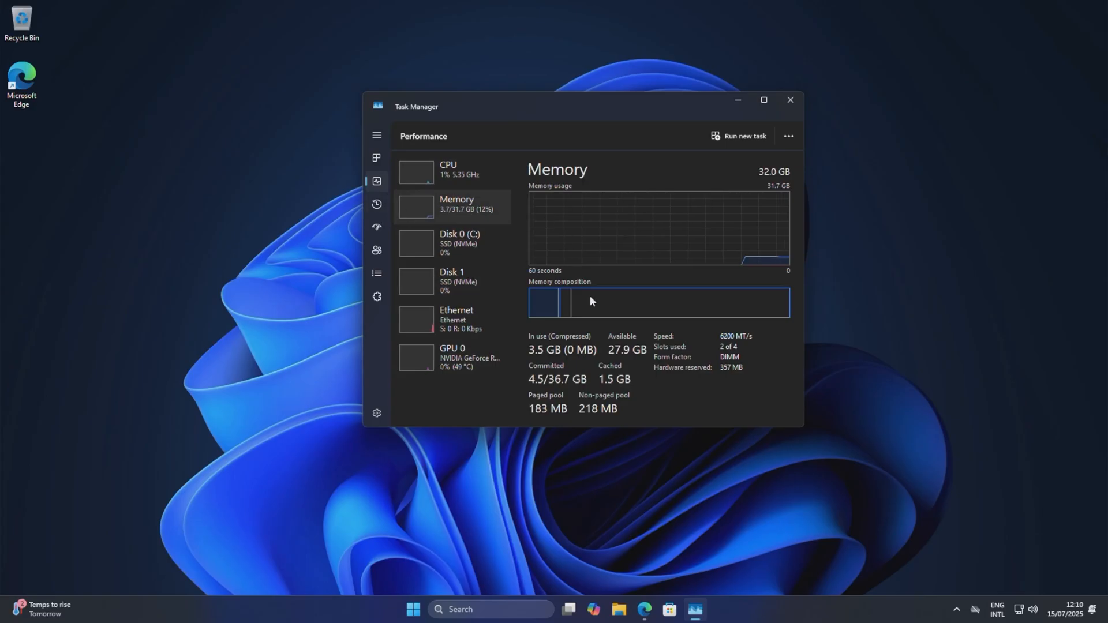
{"action": "left_click", "coordinate": [787, 100]}
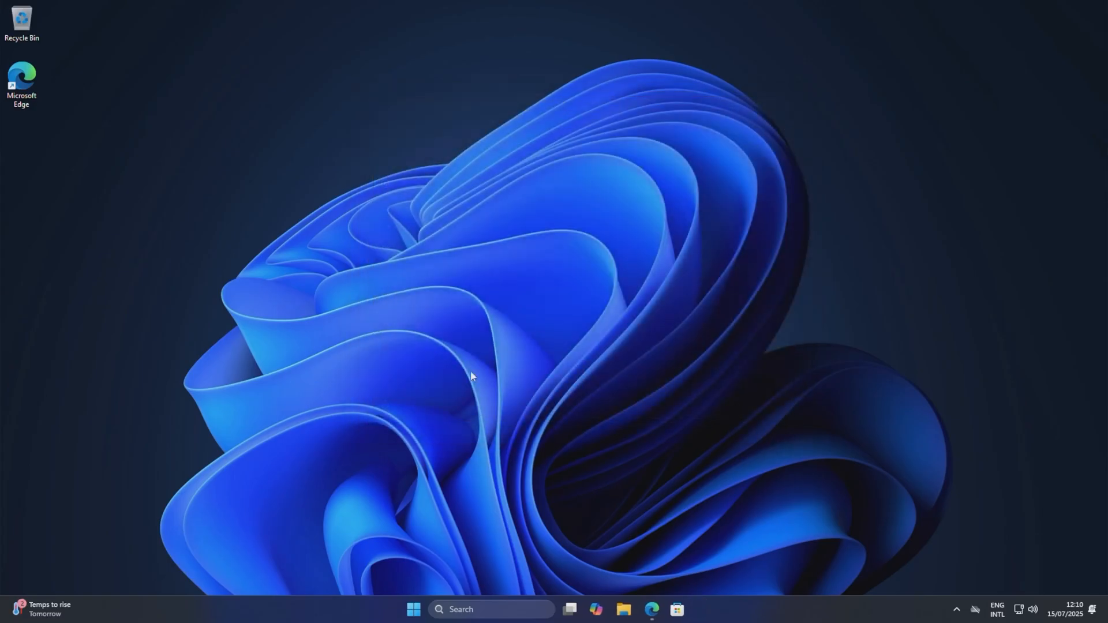
{"action": "left_click", "coordinate": [426, 609]}
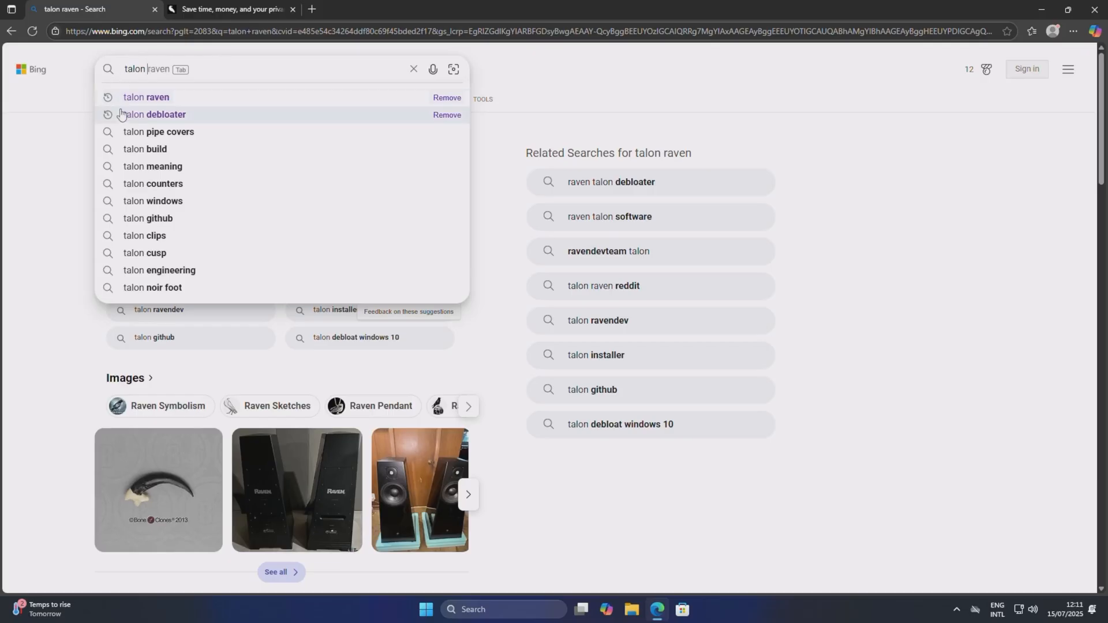
Search 'talon debloater', reach the ravendevteam/talon GitHub repo and follow its Installation link to debloat.win
{"action": "left_click", "coordinate": [157, 114]}
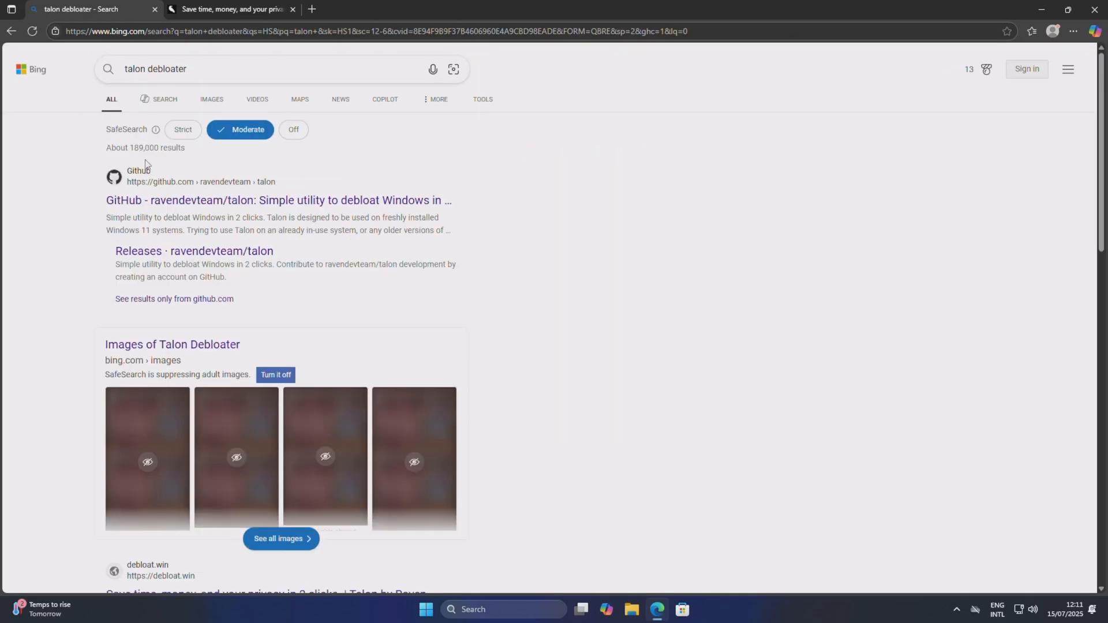
{"action": "left_click", "coordinate": [285, 200]}
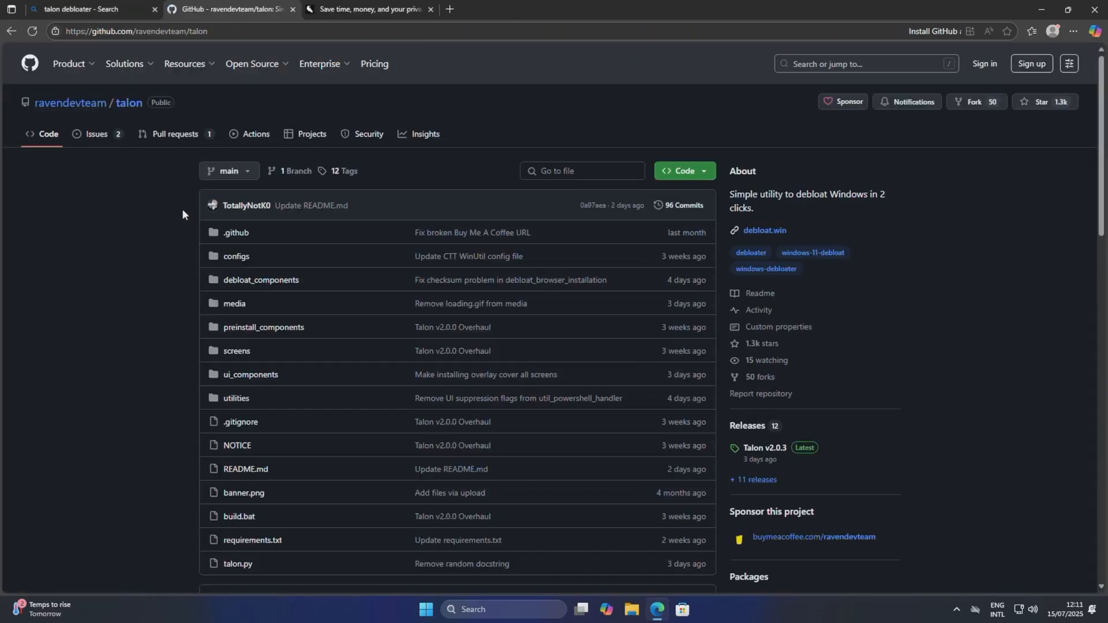
{"action": "scroll", "coordinate": [179, 221], "scroll_direction": "down", "scroll_amount": 3}
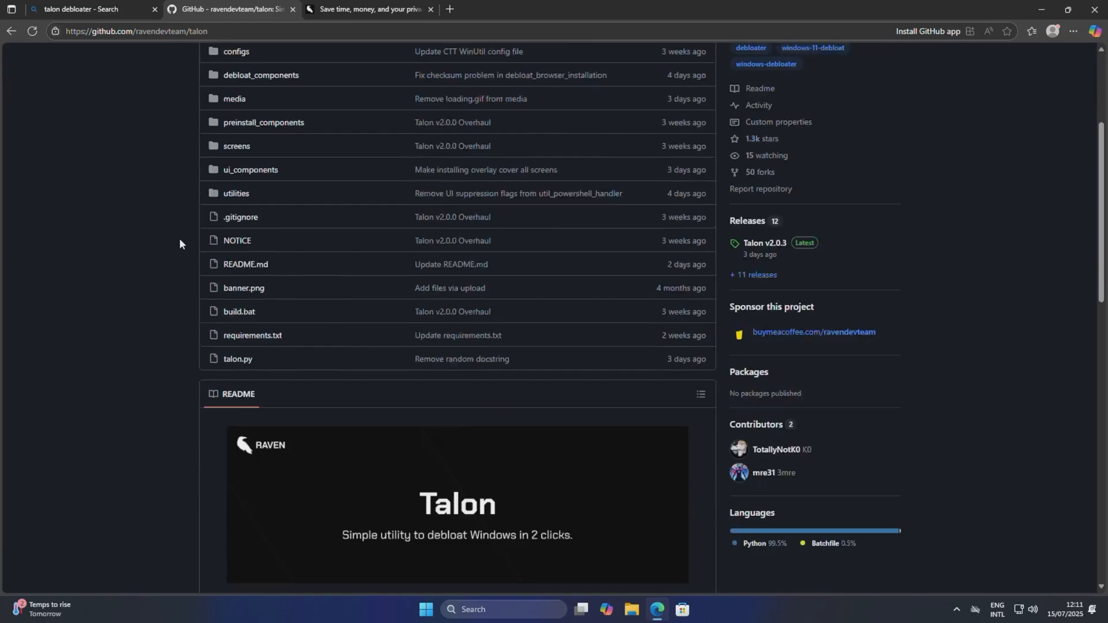
{"action": "scroll", "coordinate": [180, 238], "scroll_direction": "down", "scroll_amount": 3}
{"action": "scroll", "coordinate": [179, 239], "scroll_direction": "down", "scroll_amount": 2}
{"action": "scroll", "coordinate": [179, 238], "scroll_direction": "down", "scroll_amount": 2}
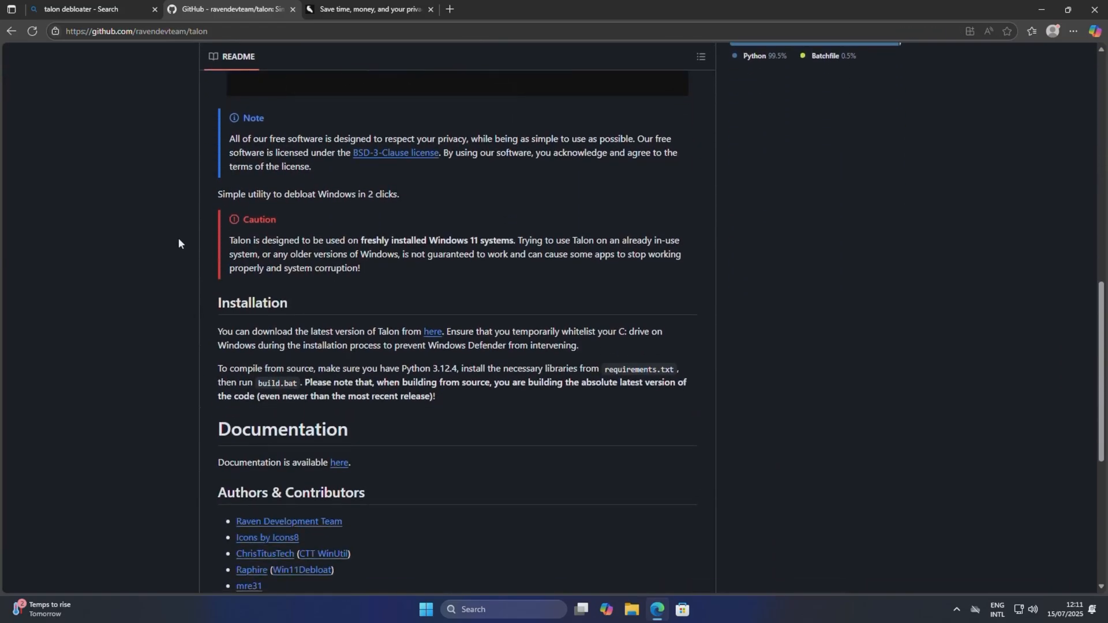
{"action": "left_click", "coordinate": [431, 333]}
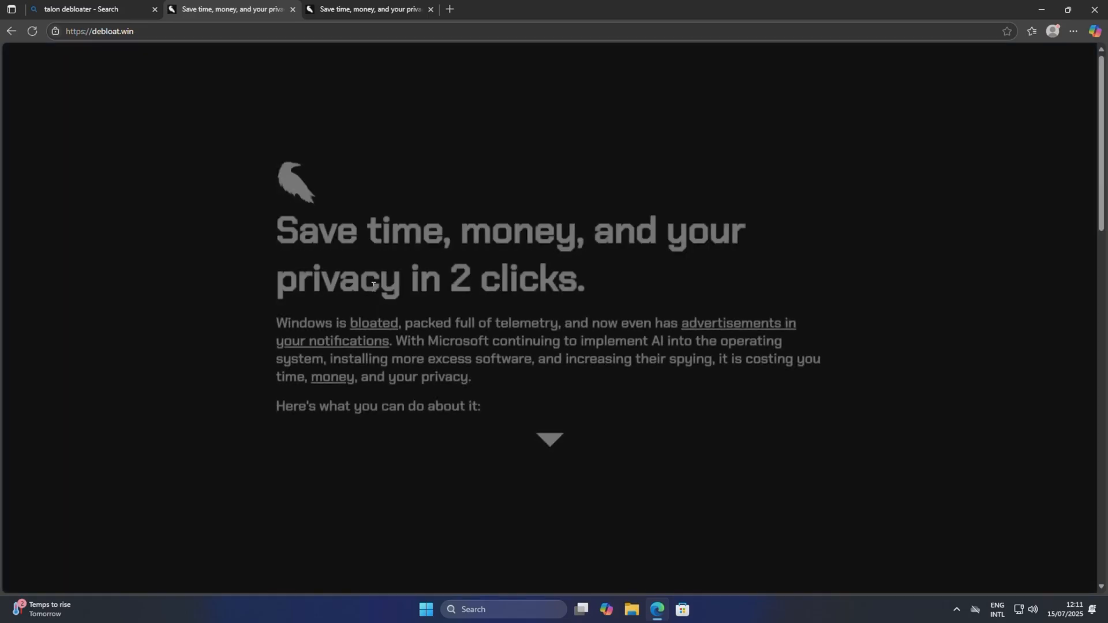
{"action": "scroll", "coordinate": [391, 296], "scroll_direction": "down", "scroll_amount": 5}
Download Talon for Windows 11 and inspect the Downloads flyout showing talon.zip blocked as a virus
{"action": "left_click", "coordinate": [390, 300]}
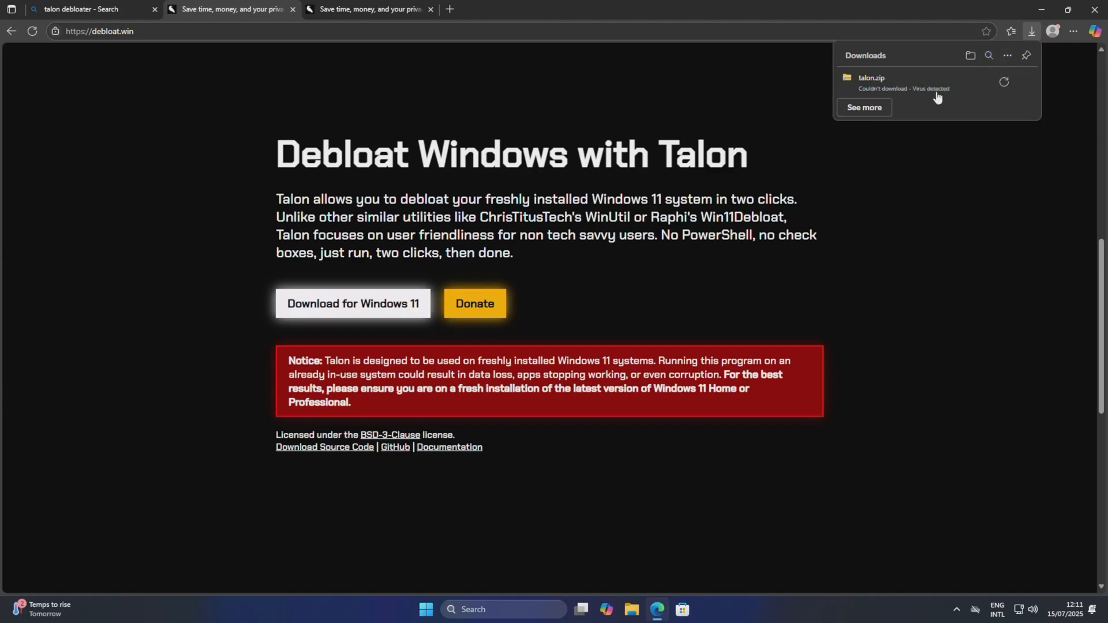
{"action": "left_click", "coordinate": [1007, 56]}
{"action": "left_click", "coordinate": [1005, 56]}
{"action": "left_click", "coordinate": [1005, 56]}
{"action": "left_click", "coordinate": [1001, 35]}
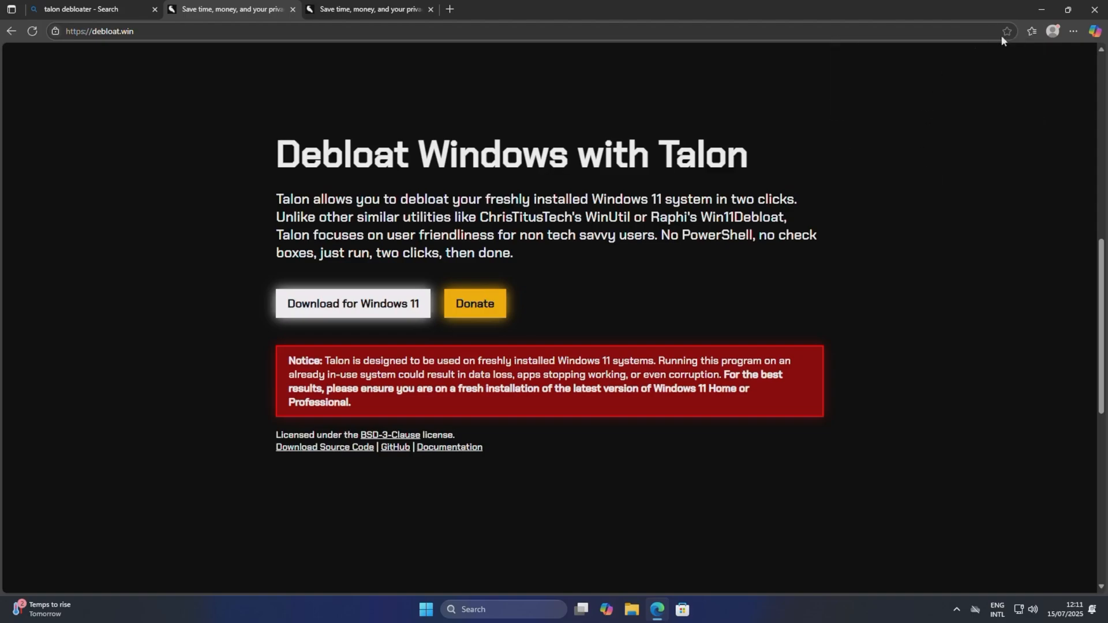
{"action": "left_click", "coordinate": [1072, 32]}
{"action": "left_click", "coordinate": [925, 206]}
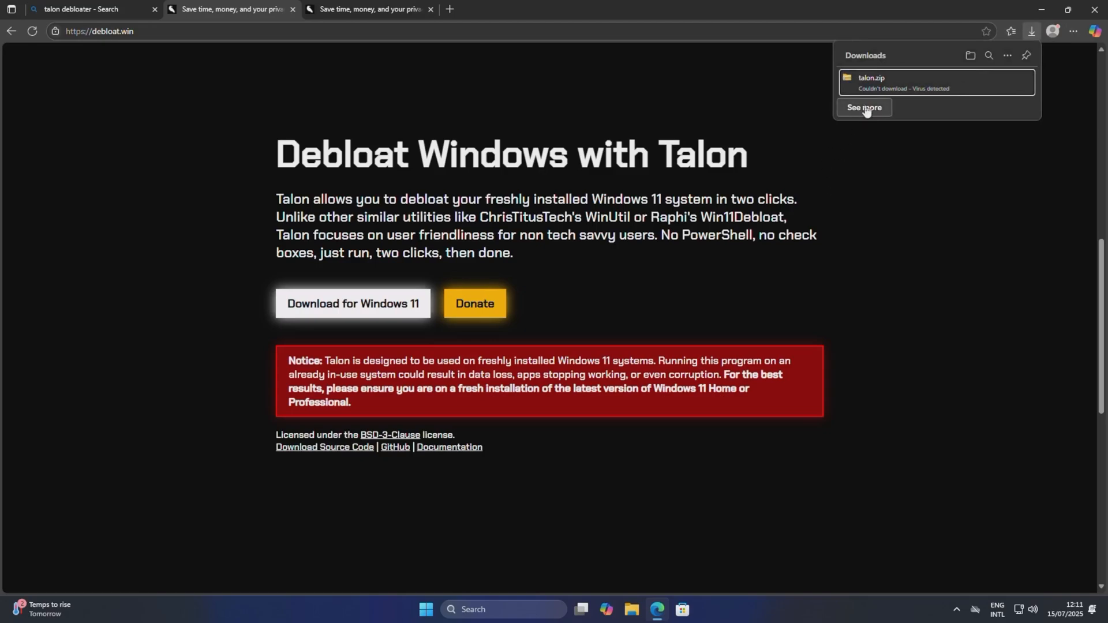
Search Start for Windows Security and reach its Virus & threat protection settings
{"action": "left_click", "coordinate": [1040, 10]}
{"action": "key", "text": "super"}
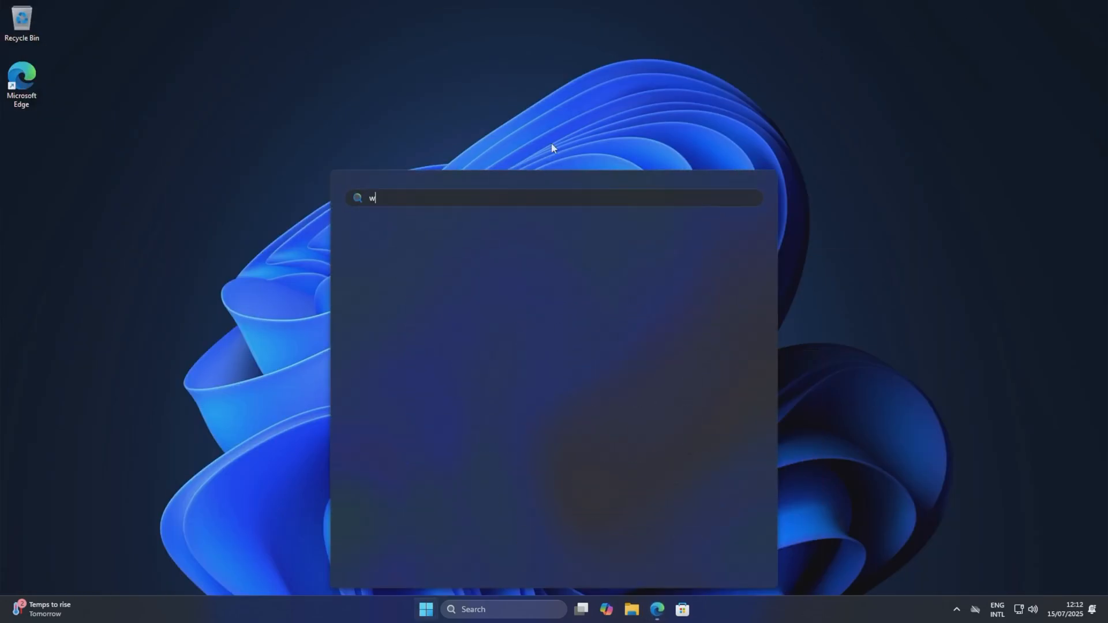
{"action": "type", "text": "windows"}
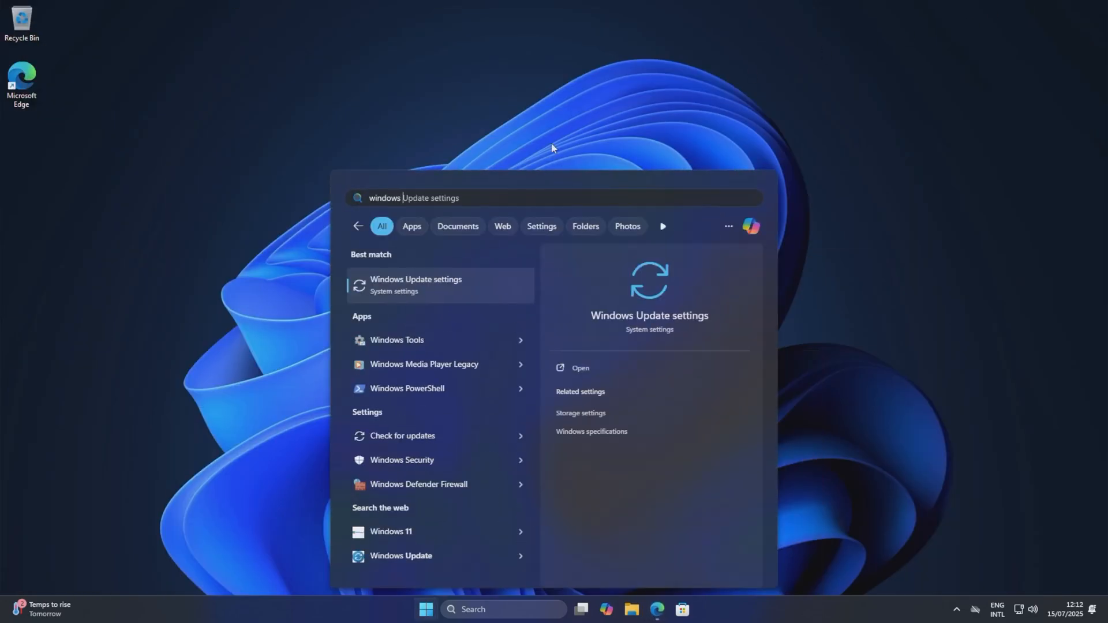
{"action": "type", "text": " xp"}
{"action": "key", "text": "BackSpace"}
{"action": "key", "text": "BackSpace"}
{"action": "type", "text": "s"}
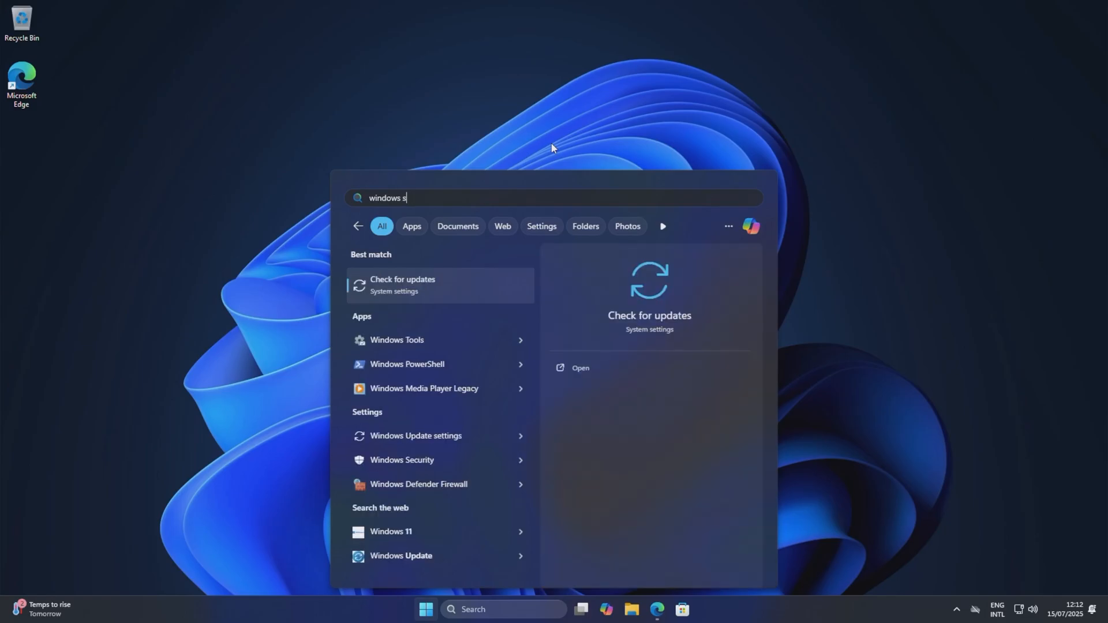
{"action": "type", "text": "ecv"}
{"action": "key", "text": "BackSpace"}
{"action": "type", "text": "urity"}
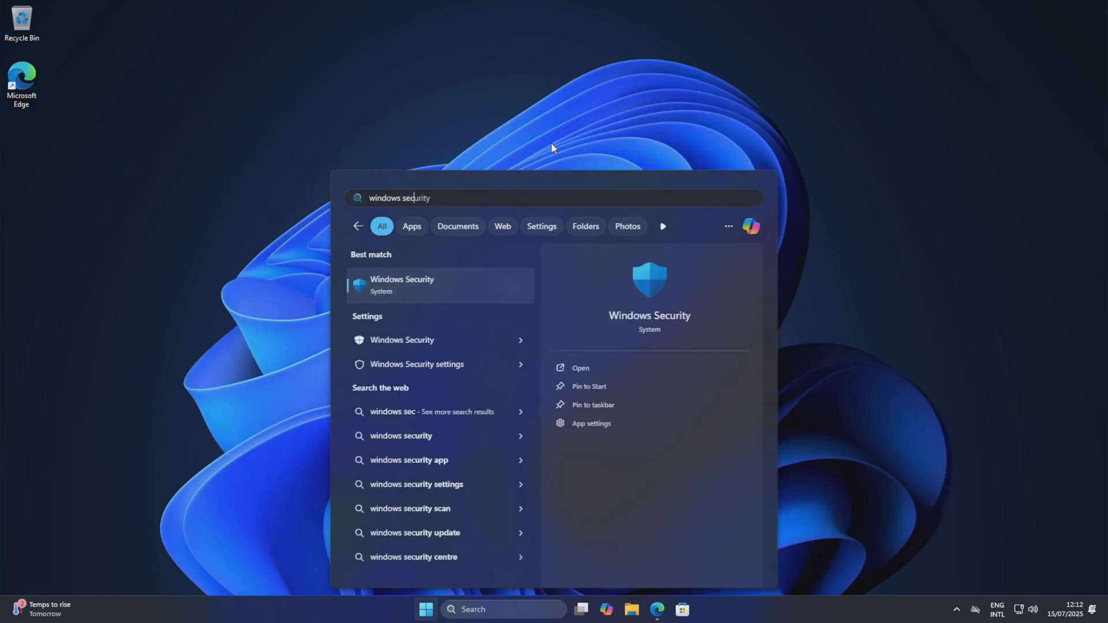
{"action": "left_click", "coordinate": [473, 292]}
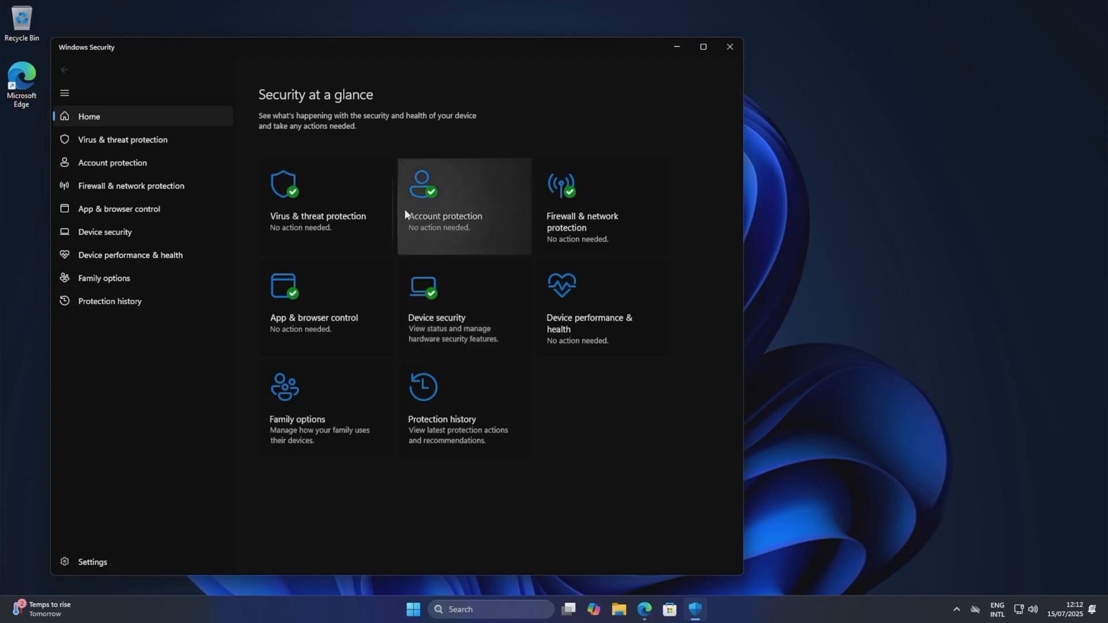
{"action": "left_click", "coordinate": [325, 212]}
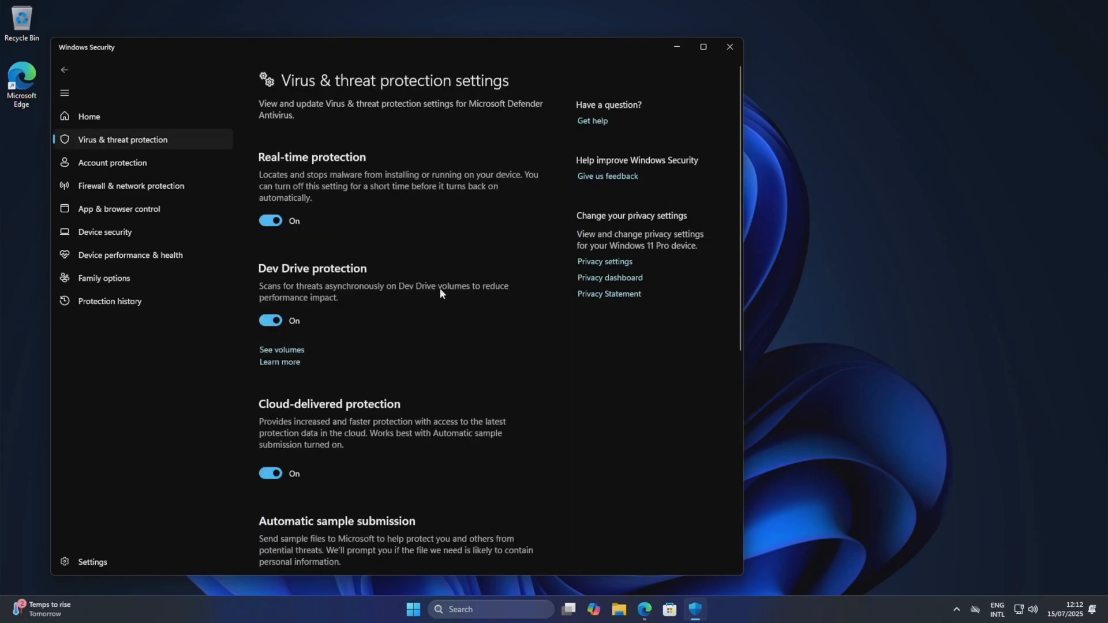
{"action": "scroll", "coordinate": [488, 337], "scroll_direction": "down", "scroll_amount": 5}
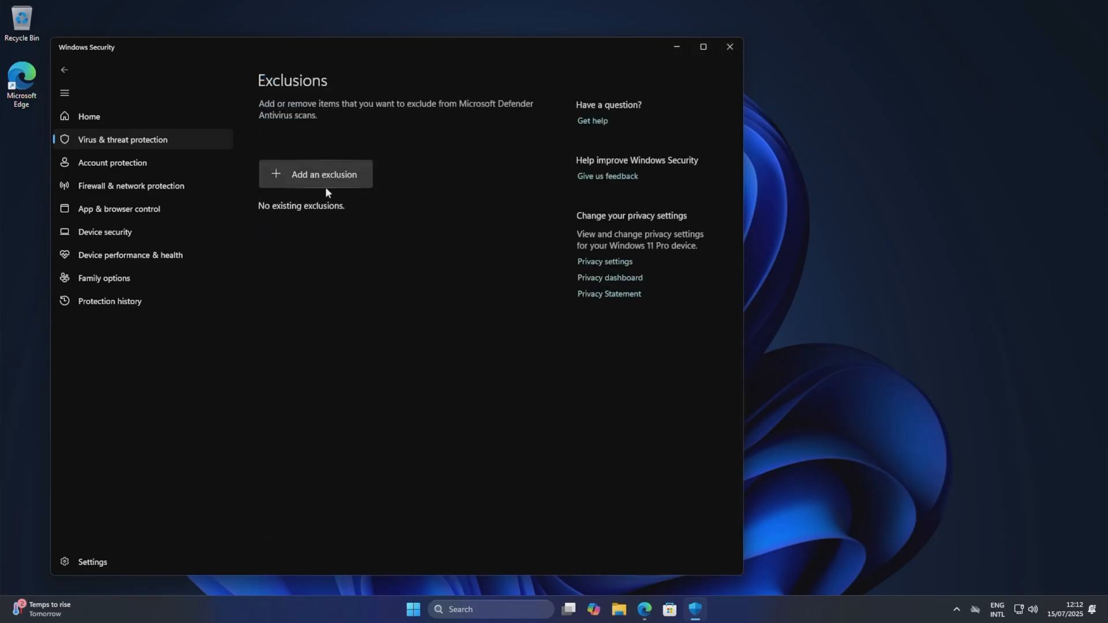
Add a Folder exclusion for Local Disk (C:) so Defender skips the whole C:\ drive
{"action": "left_click", "coordinate": [326, 184]}
{"action": "left_click", "coordinate": [308, 221]}
{"action": "scroll", "coordinate": [95, 173], "scroll_direction": "down", "scroll_amount": 3}
{"action": "left_click", "coordinate": [98, 225]}
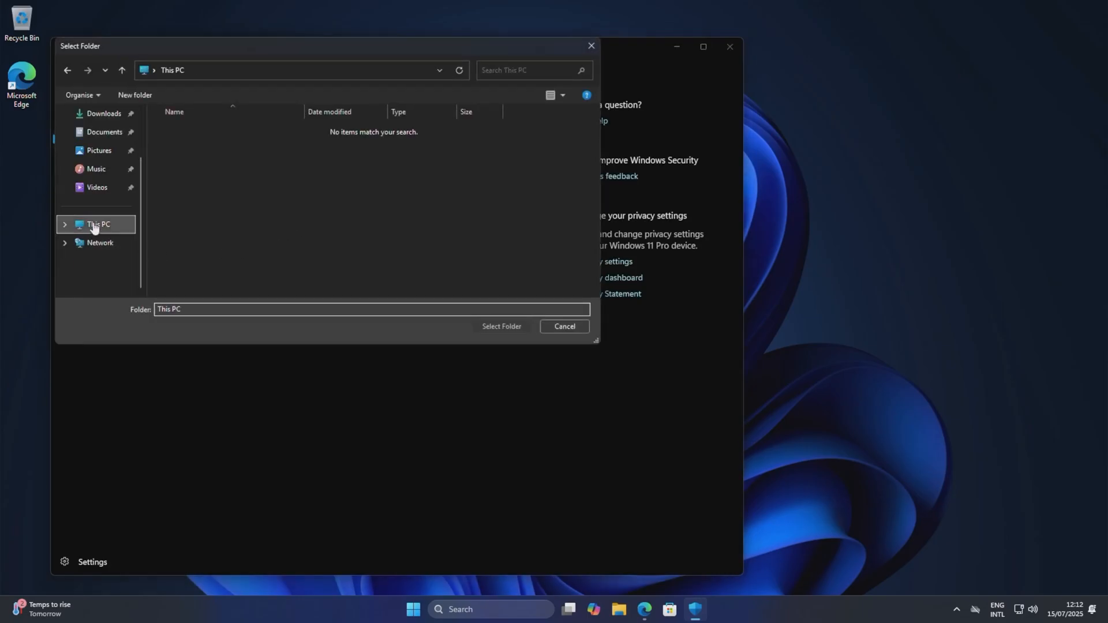
{"action": "double_click", "coordinate": [225, 138]}
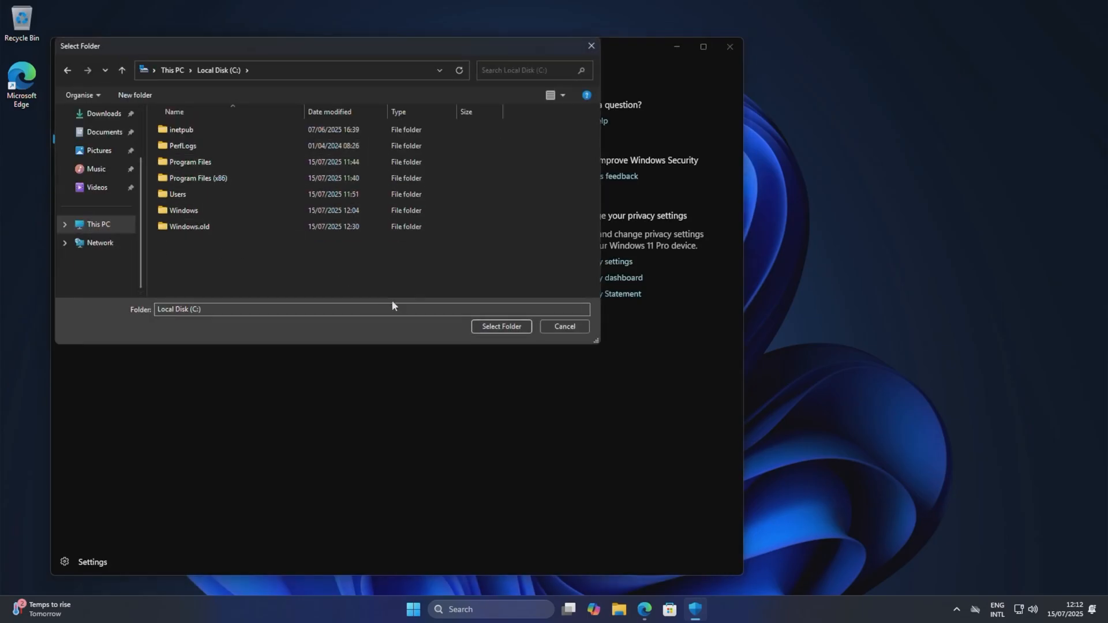
{"action": "left_click", "coordinate": [501, 326]}
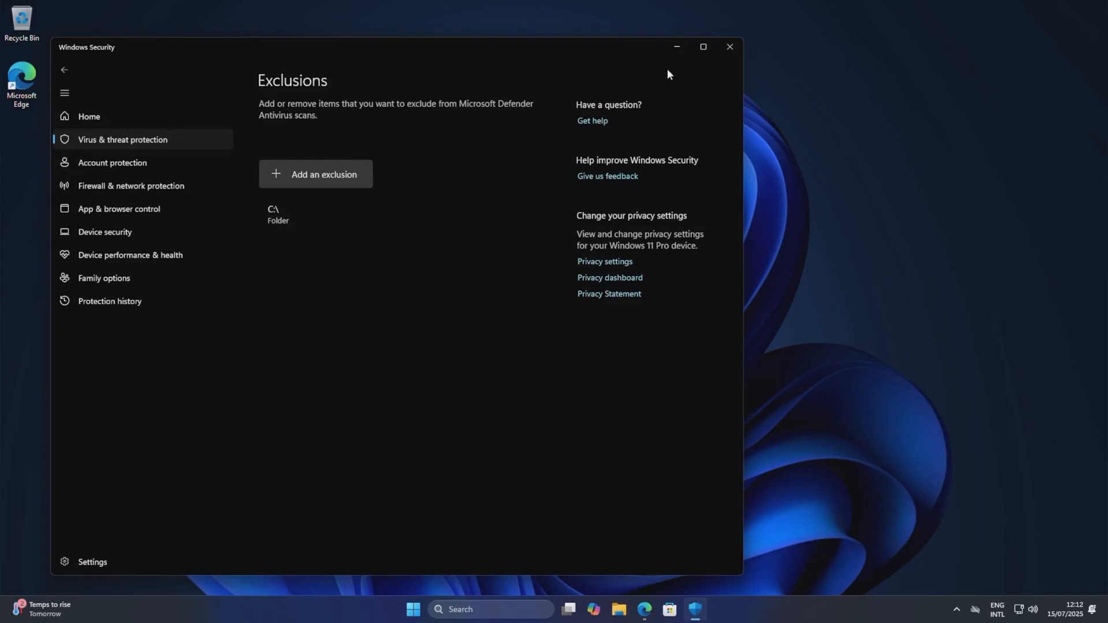
Close Windows Security, return to Edge and reveal the downloaded talon.zip in File Explorer's Downloads folder
{"action": "left_click", "coordinate": [732, 49]}
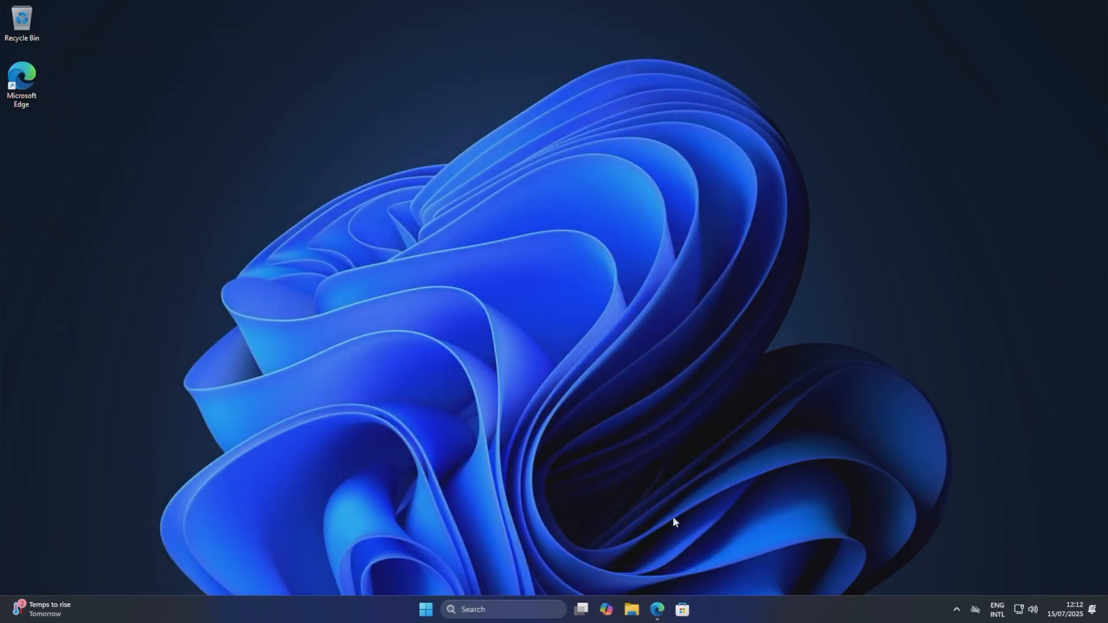
{"action": "left_click", "coordinate": [646, 609]}
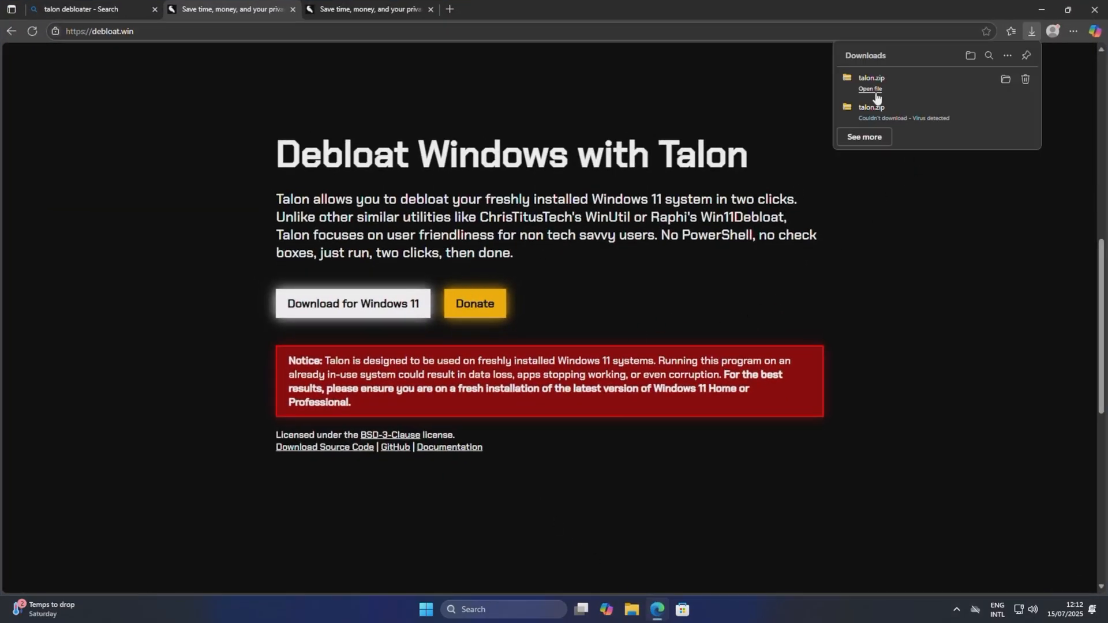
{"action": "left_click", "coordinate": [870, 89]}
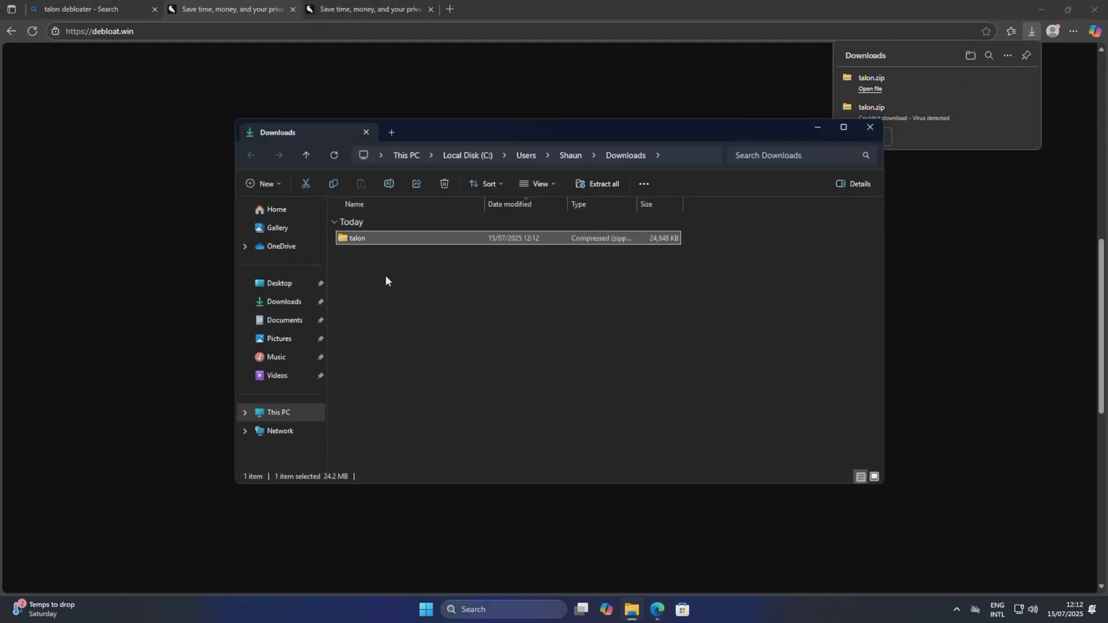
{"action": "left_click", "coordinate": [423, 272]}
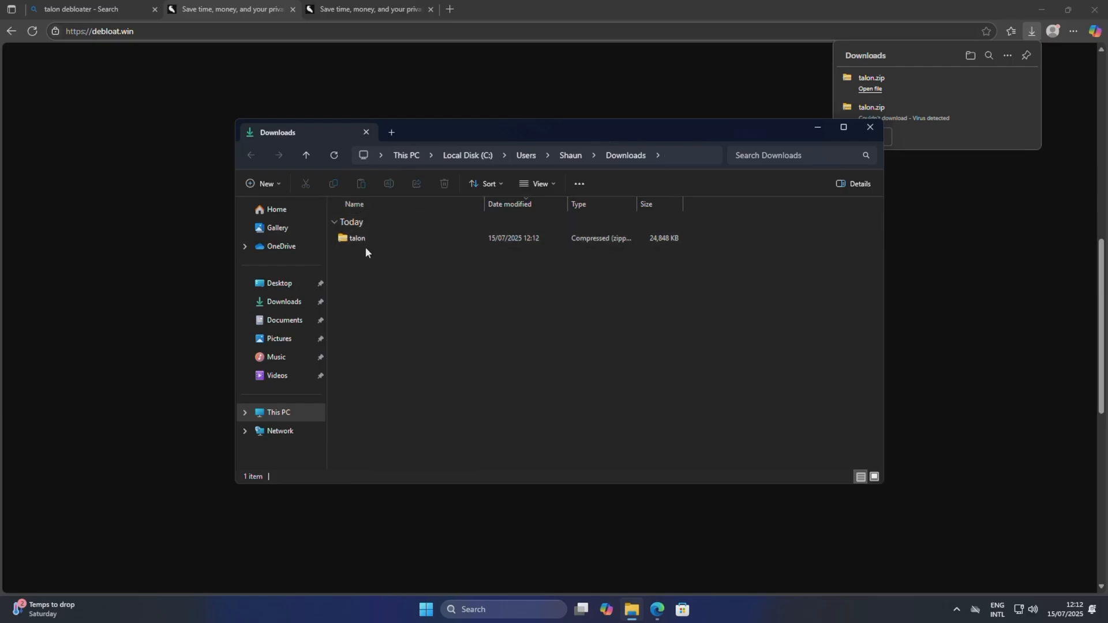
{"action": "left_click", "coordinate": [378, 240]}
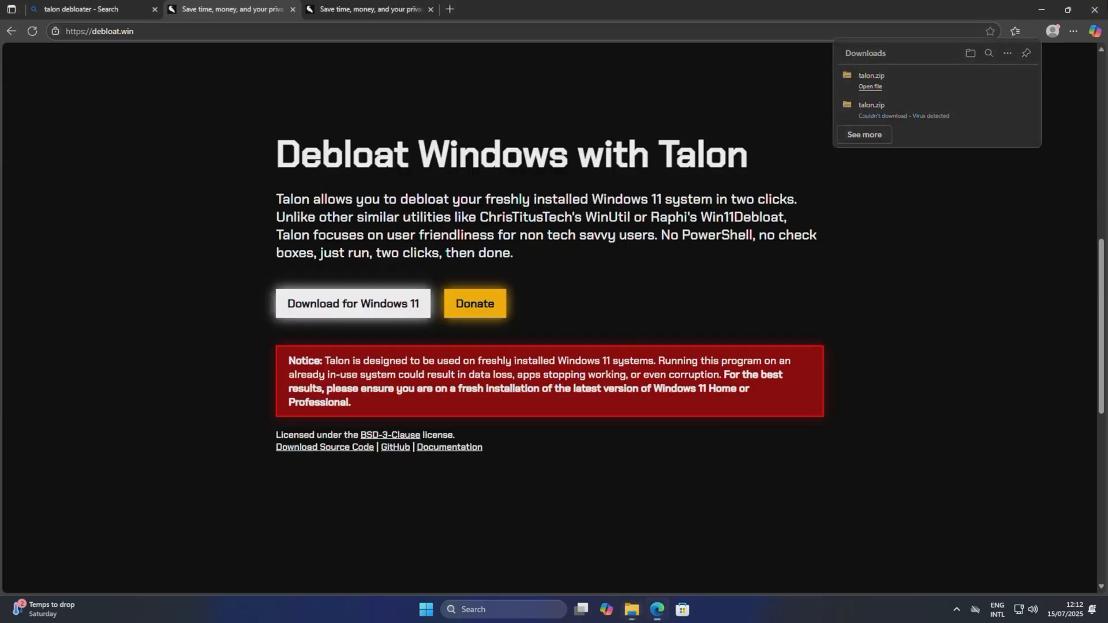
Extract All contents of talon.zip into the Downloads folder
{"action": "right_click", "coordinate": [485, 237]}
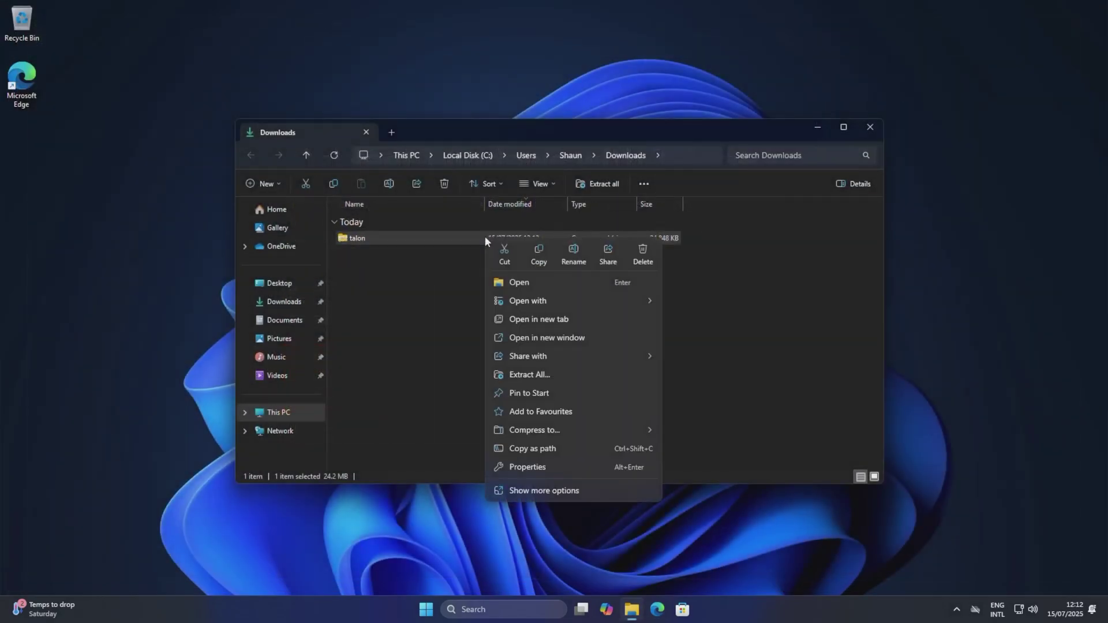
{"action": "left_click", "coordinate": [544, 374]}
{"action": "left_click", "coordinate": [652, 416]}
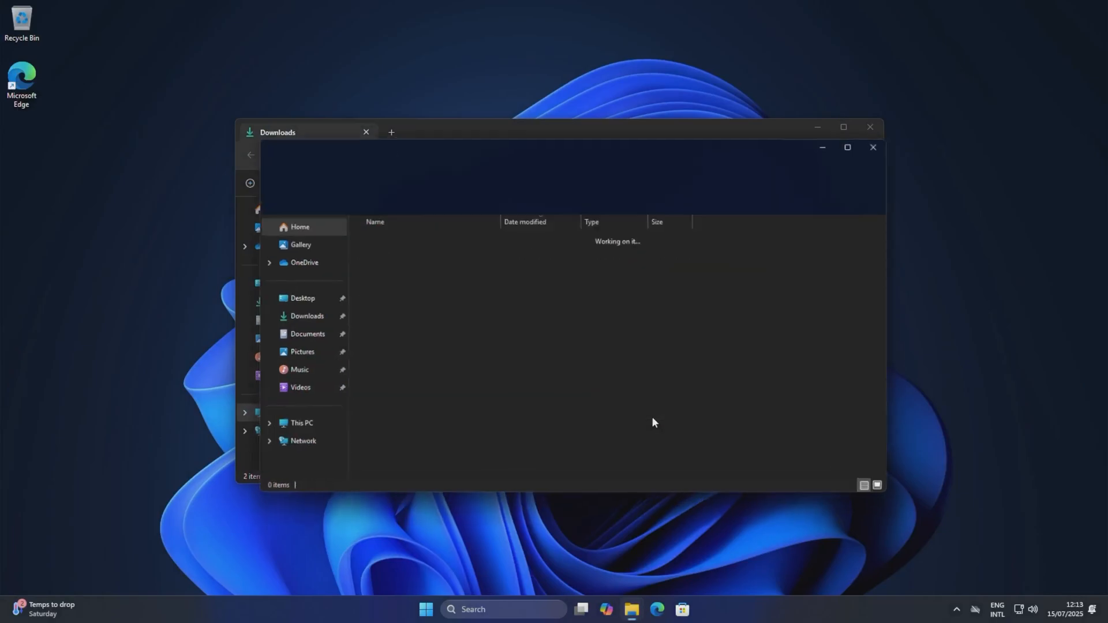
Run the extracted talon as administrator and choose Run anyway past the SmartScreen warning
{"action": "right_click", "coordinate": [379, 254]}
{"action": "left_click", "coordinate": [485, 296]}
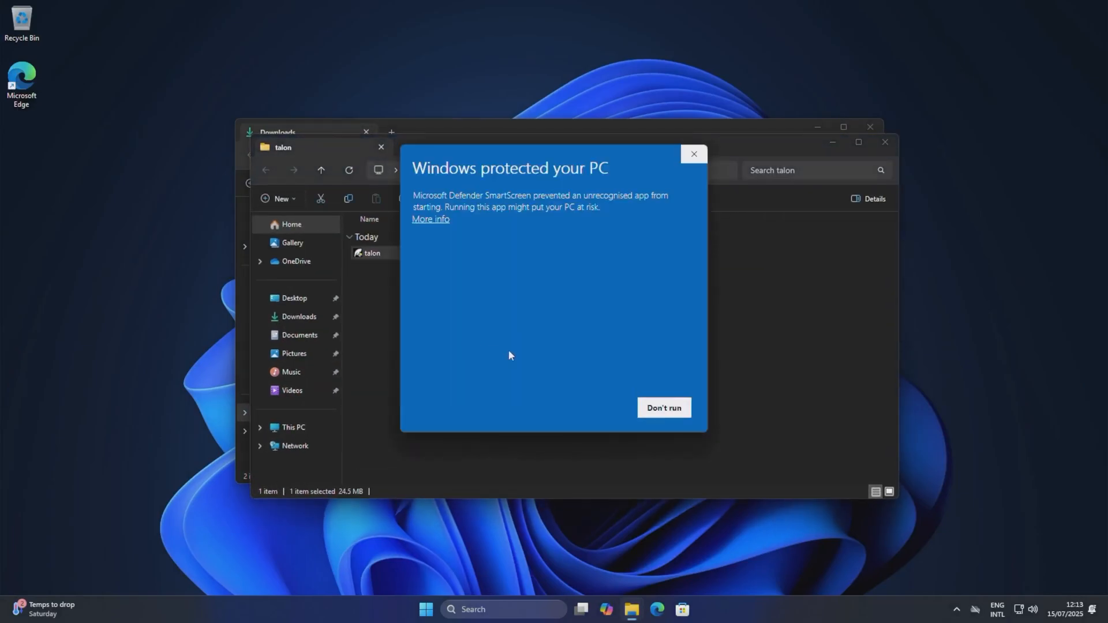
{"action": "left_click", "coordinate": [429, 219]}
{"action": "left_click", "coordinate": [594, 407]}
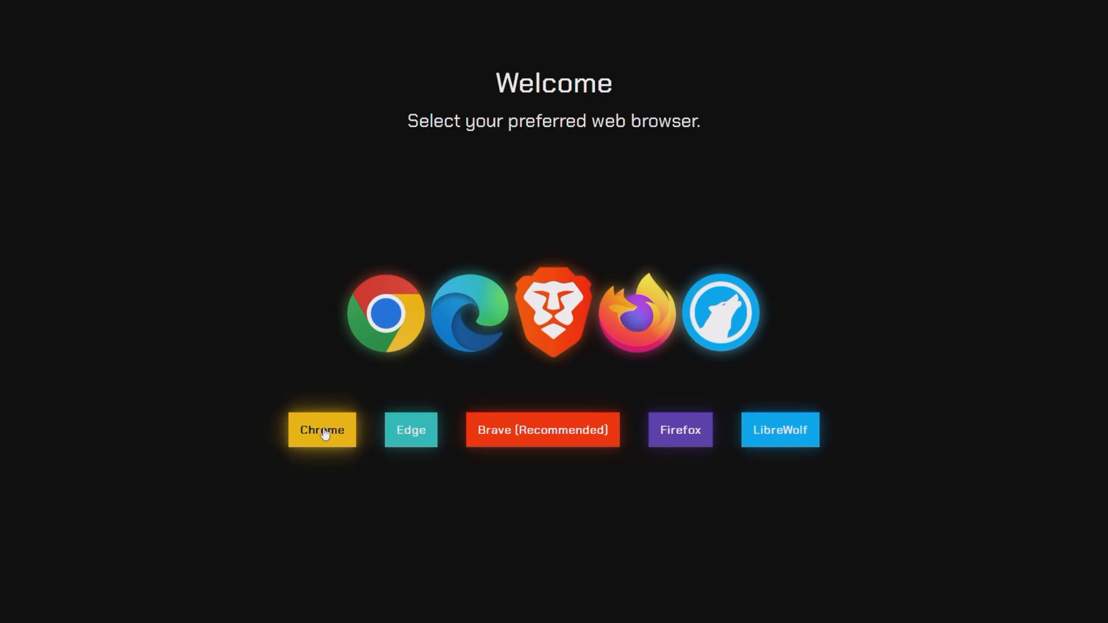
Choose Chrome as the preferred browser and accept the donation notice to start the debloat run
{"action": "left_click", "coordinate": [324, 431]}
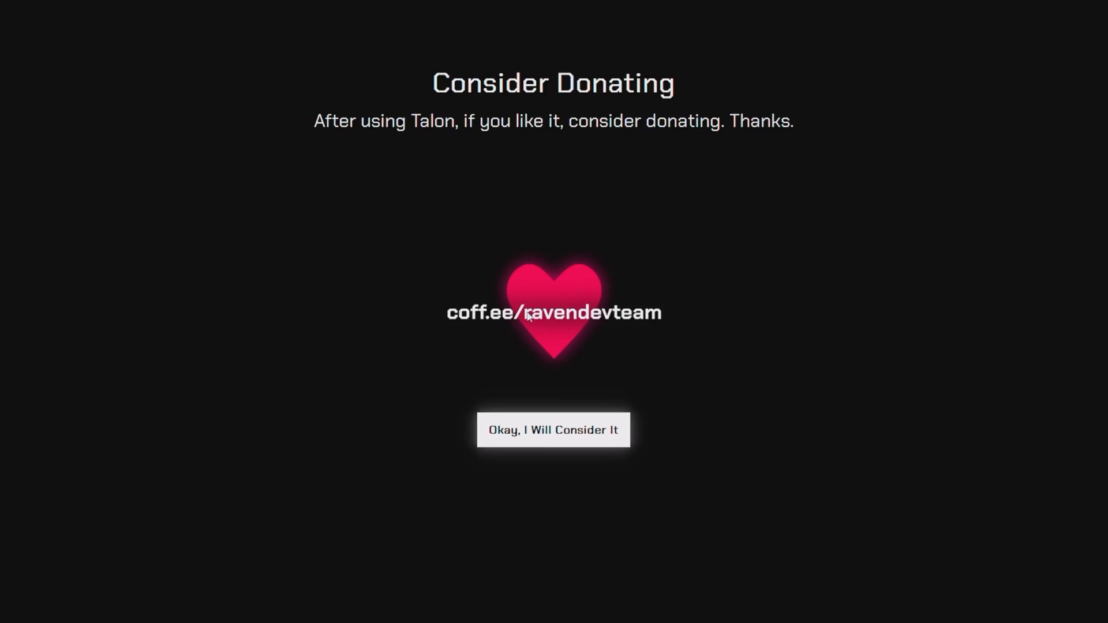
{"action": "left_click", "coordinate": [546, 437]}
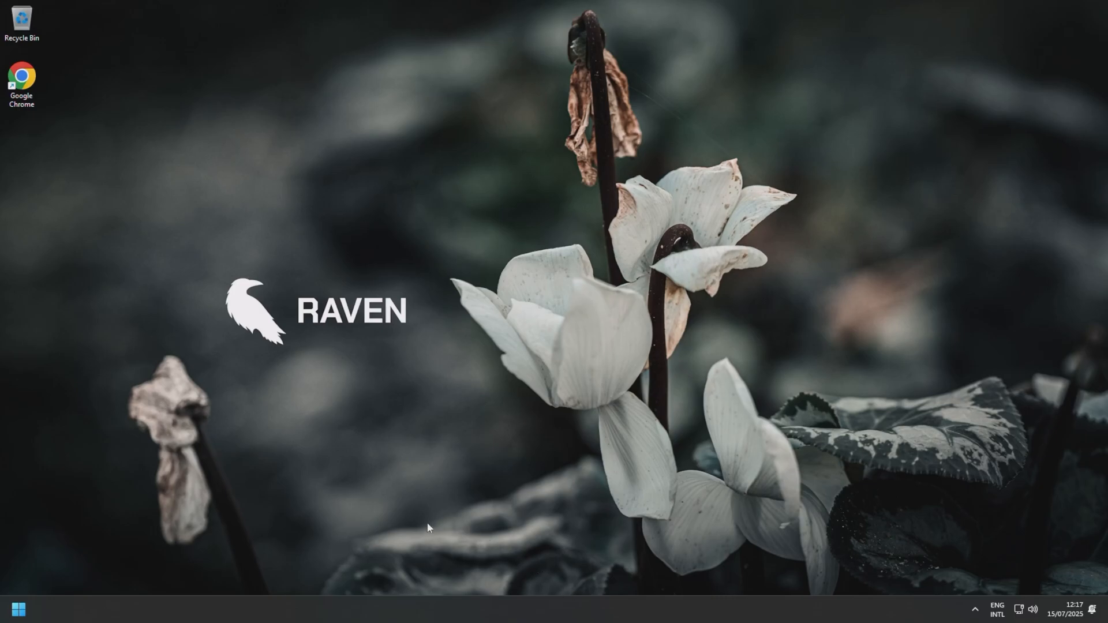
Check that Start has no pinned apps, then launch Windows Security from the tray overflow icons
{"action": "left_click", "coordinate": [18, 609]}
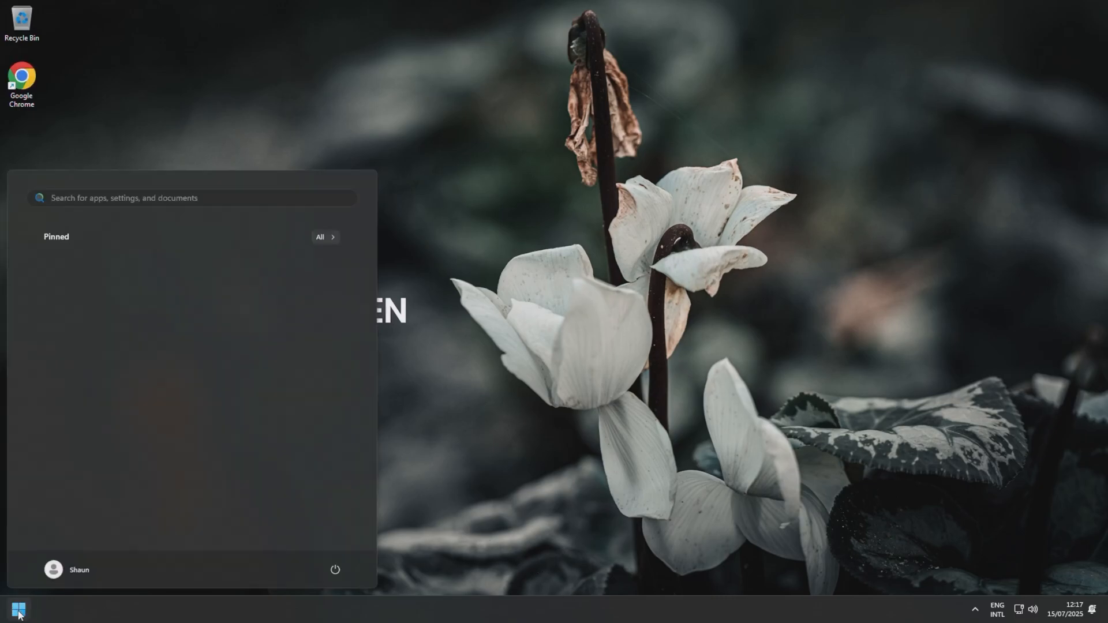
{"action": "left_click", "coordinate": [19, 614]}
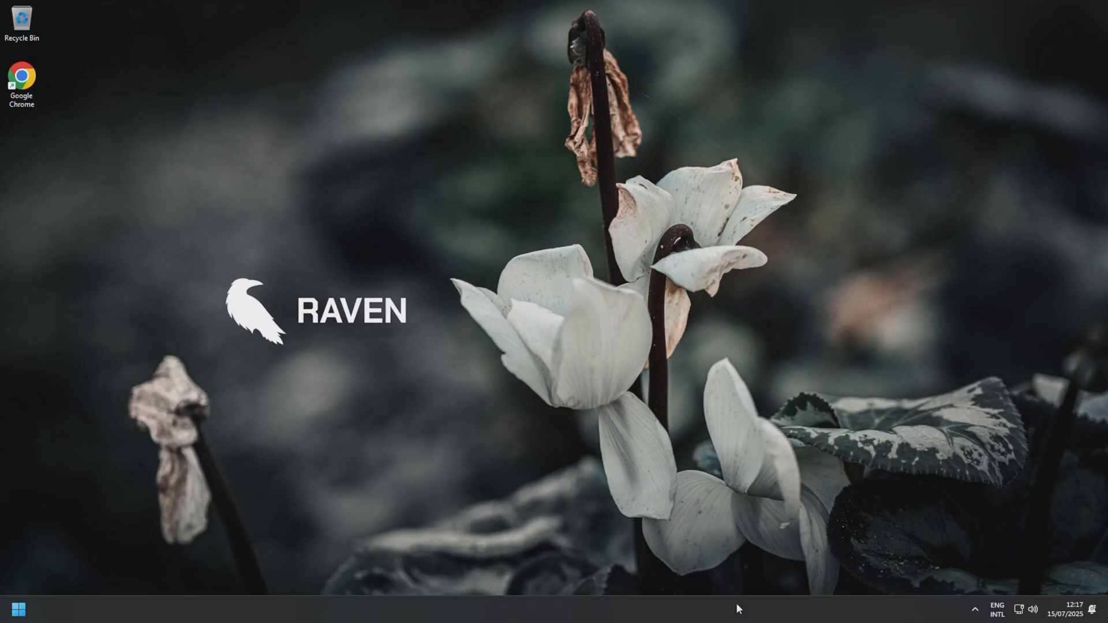
{"action": "left_click", "coordinate": [974, 611]}
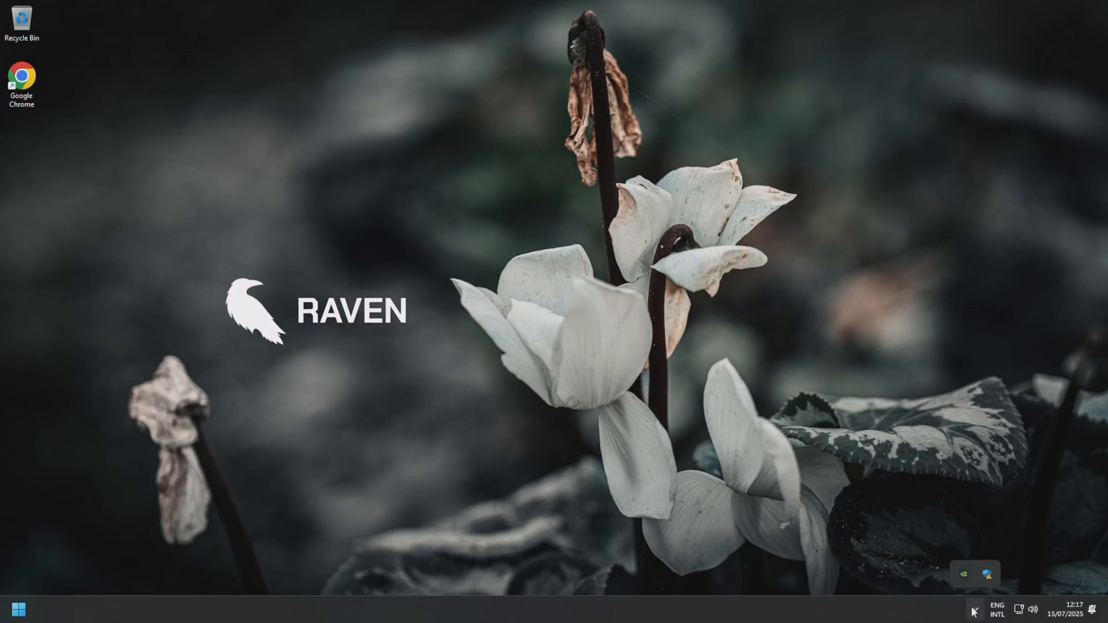
{"action": "left_click", "coordinate": [987, 574]}
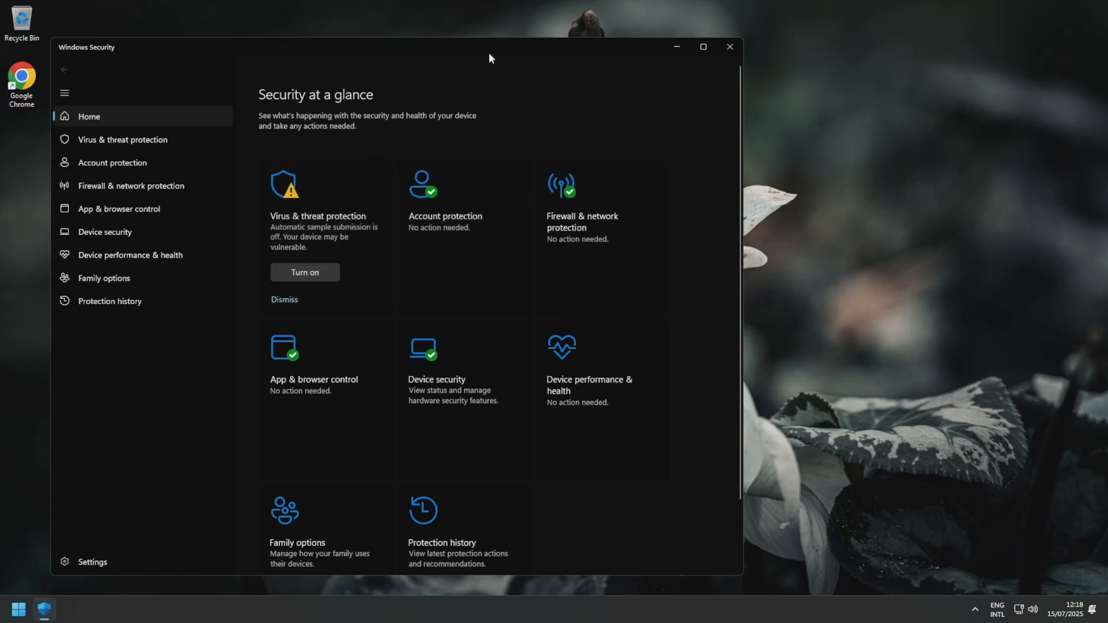
Move the Windows Security window right, turn on automatic sample submission and dismiss the UAC prompt
{"action": "left_click_drag", "start_coordinate": [563, 48], "coordinate": [723, 65]}
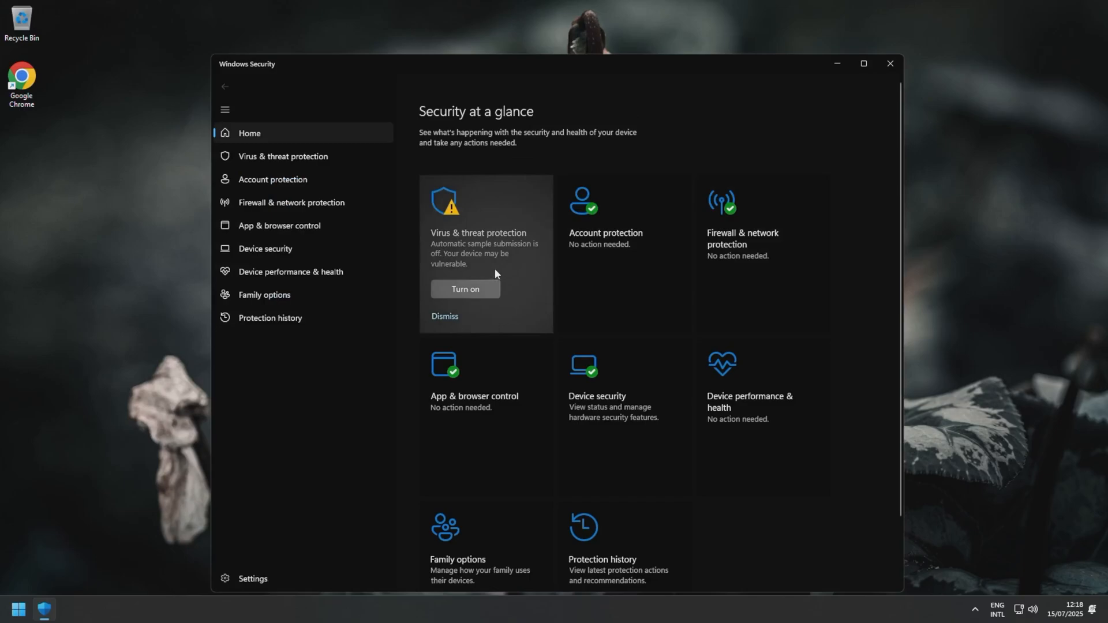
{"action": "scroll", "coordinate": [494, 269], "scroll_direction": "down", "scroll_amount": 1}
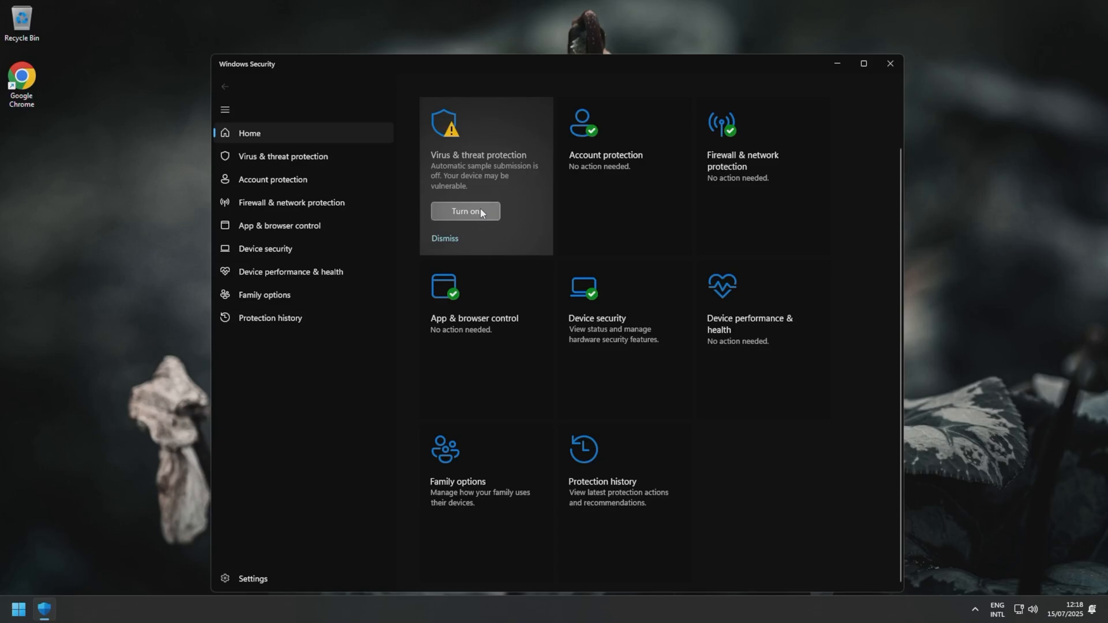
{"action": "left_click", "coordinate": [481, 209]}
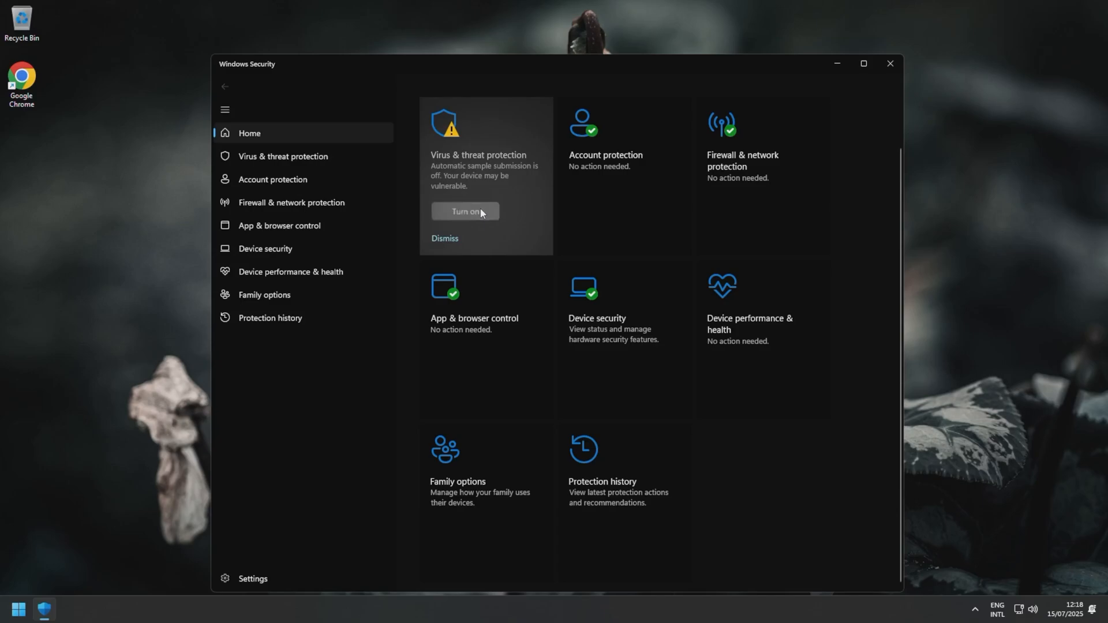
{"action": "left_click", "coordinate": [594, 411]}
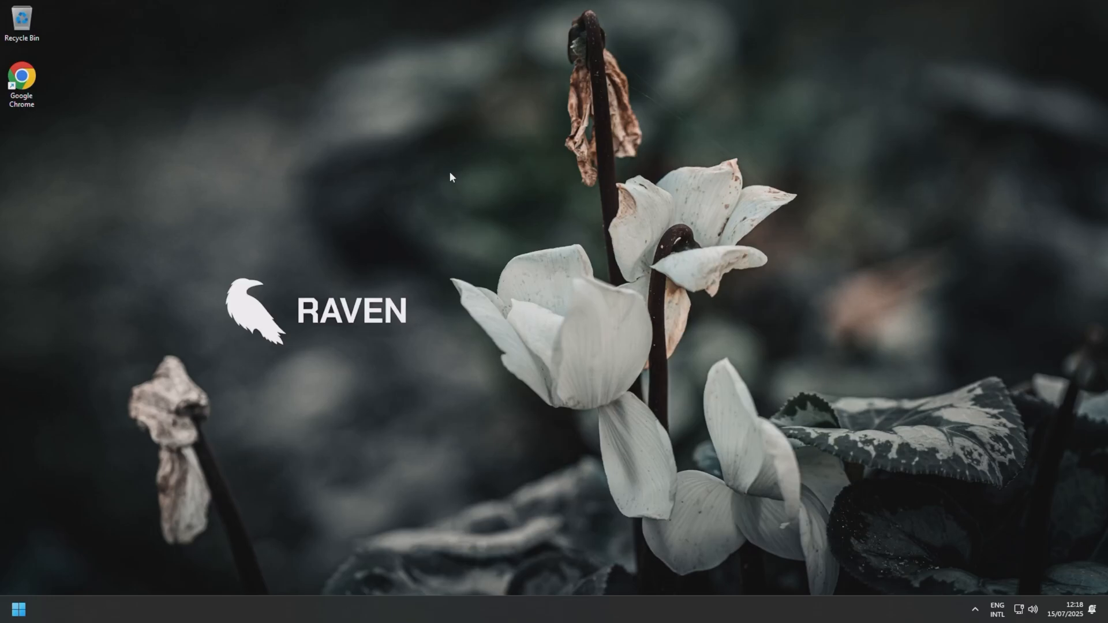
{"action": "left_click", "coordinate": [18, 609]}
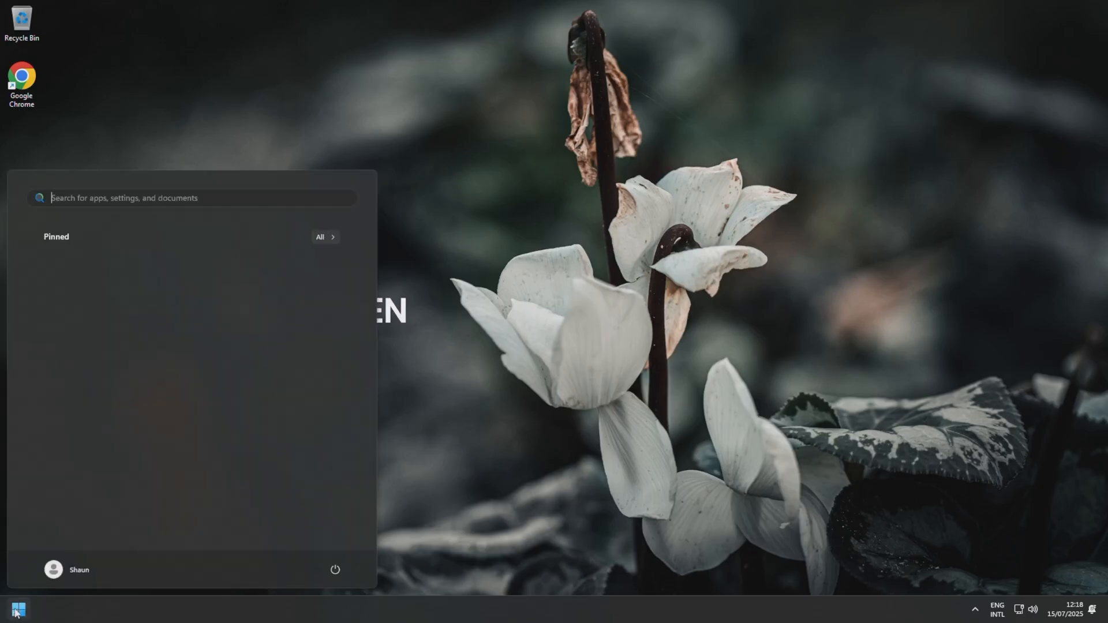
{"action": "left_click", "coordinate": [552, 195]}
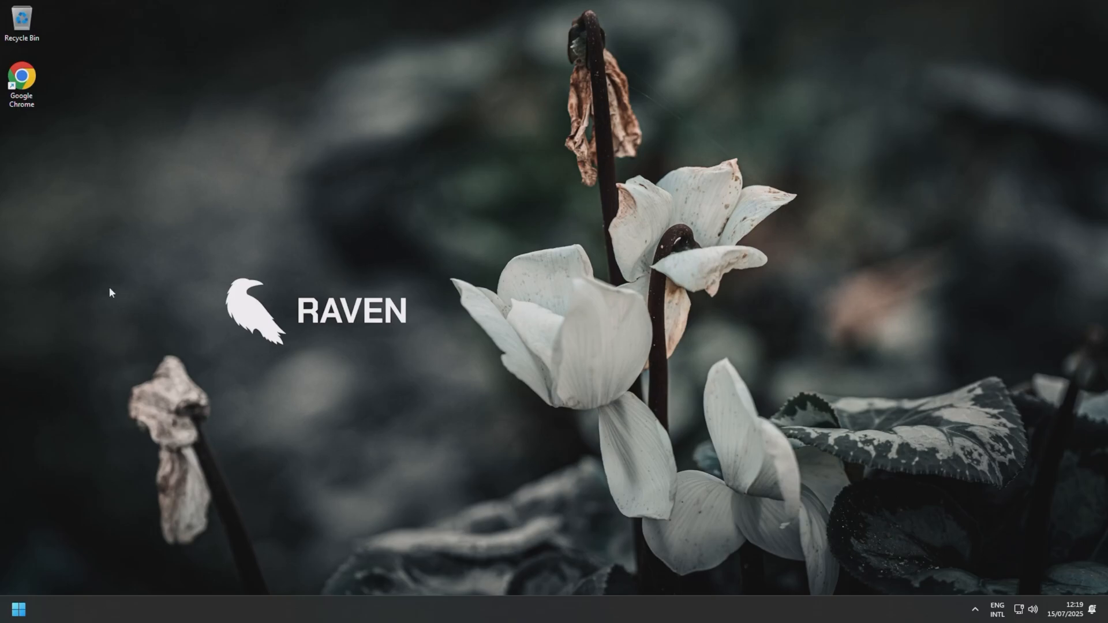
{"action": "left_click_drag", "start_coordinate": [22, 83], "coordinate": [350, 84]}
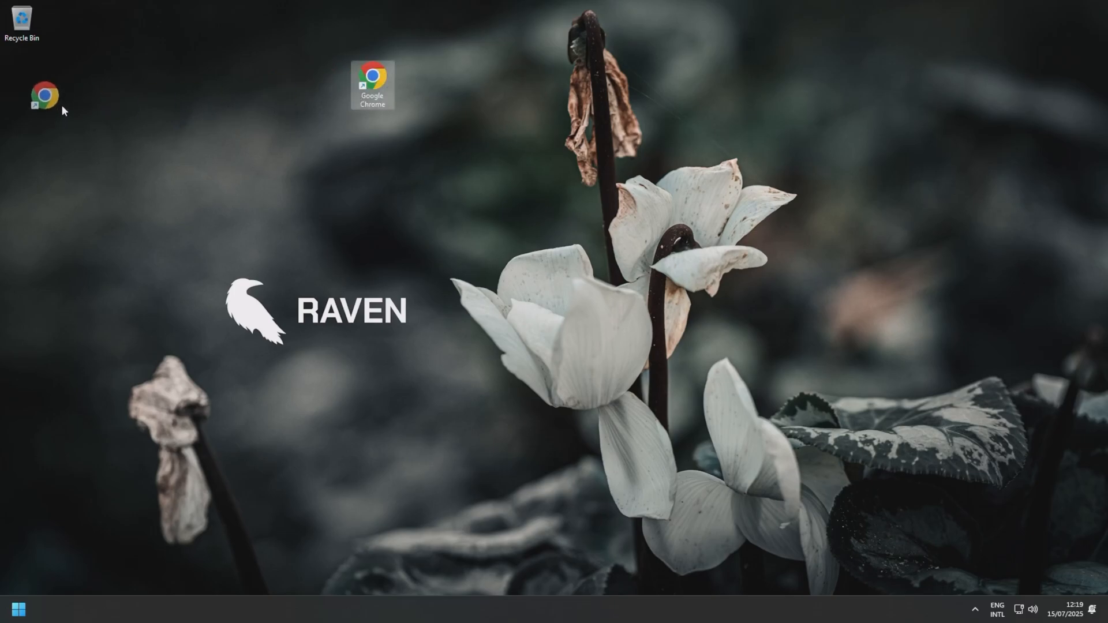
{"action": "left_click_drag", "start_coordinate": [61, 105], "coordinate": [35, 87]}
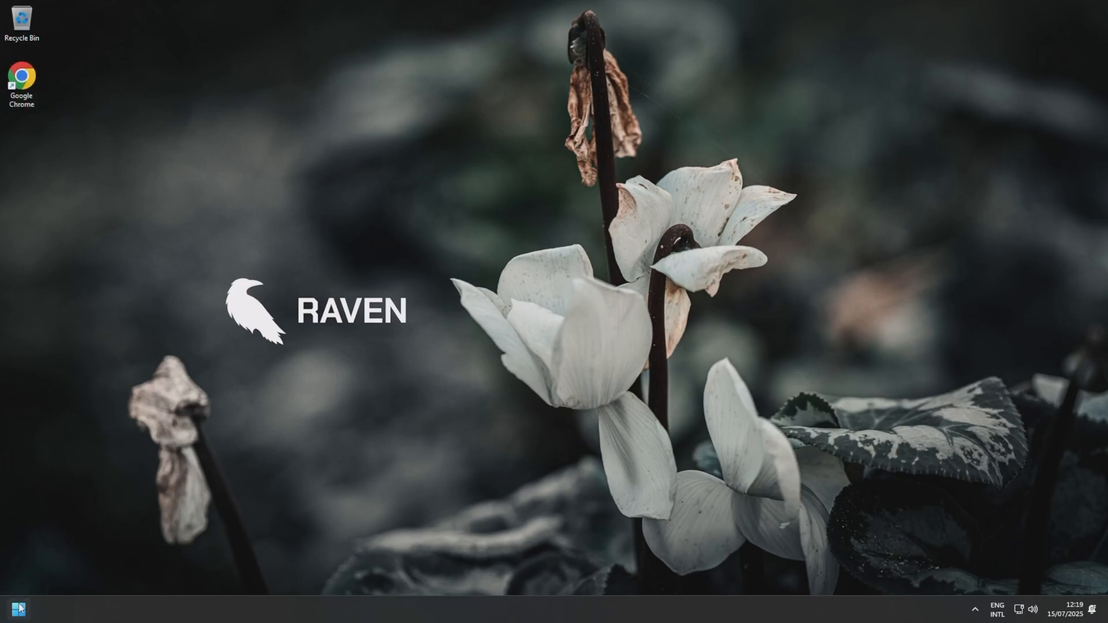
Review the short All apps list in Start, then return to the Raven desktop
{"action": "left_click", "coordinate": [18, 608]}
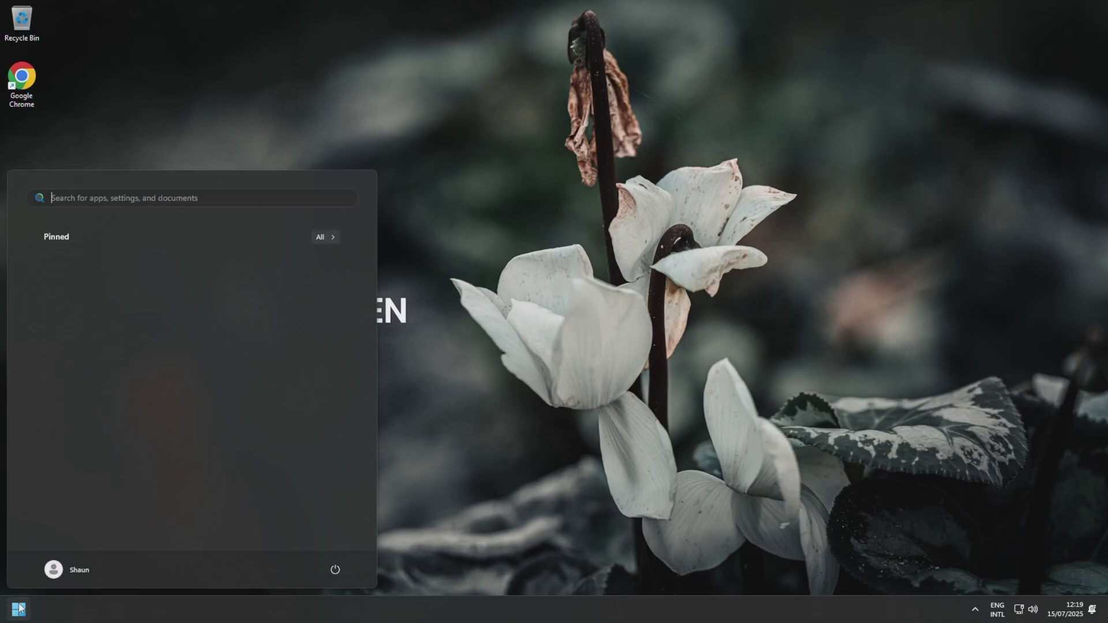
{"action": "left_click", "coordinate": [327, 238]}
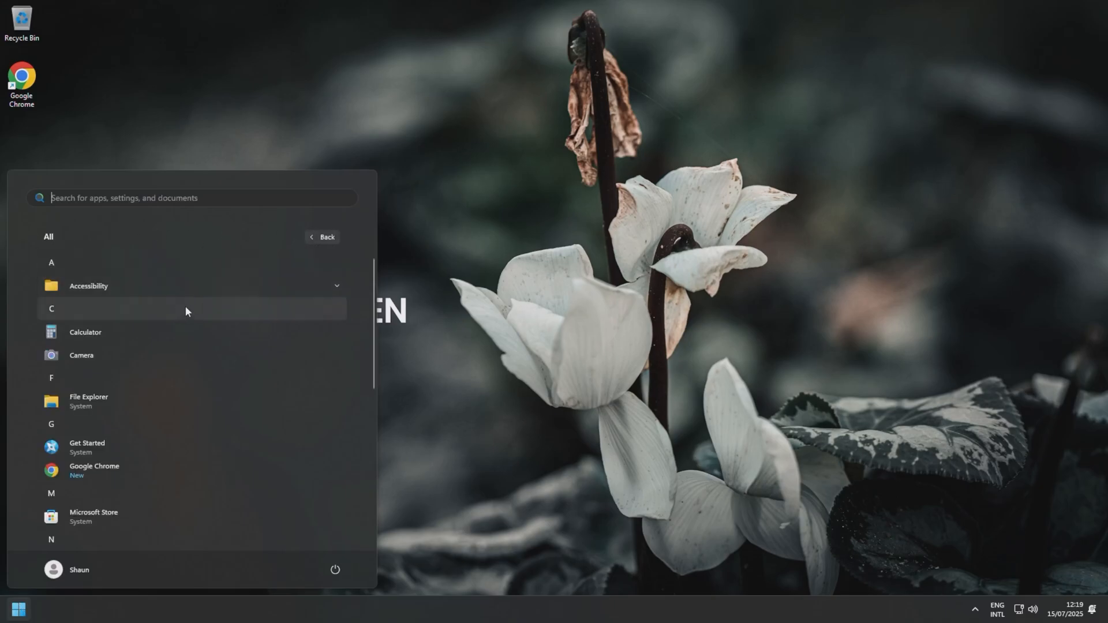
{"action": "scroll", "coordinate": [140, 296], "scroll_direction": "down", "scroll_amount": 2}
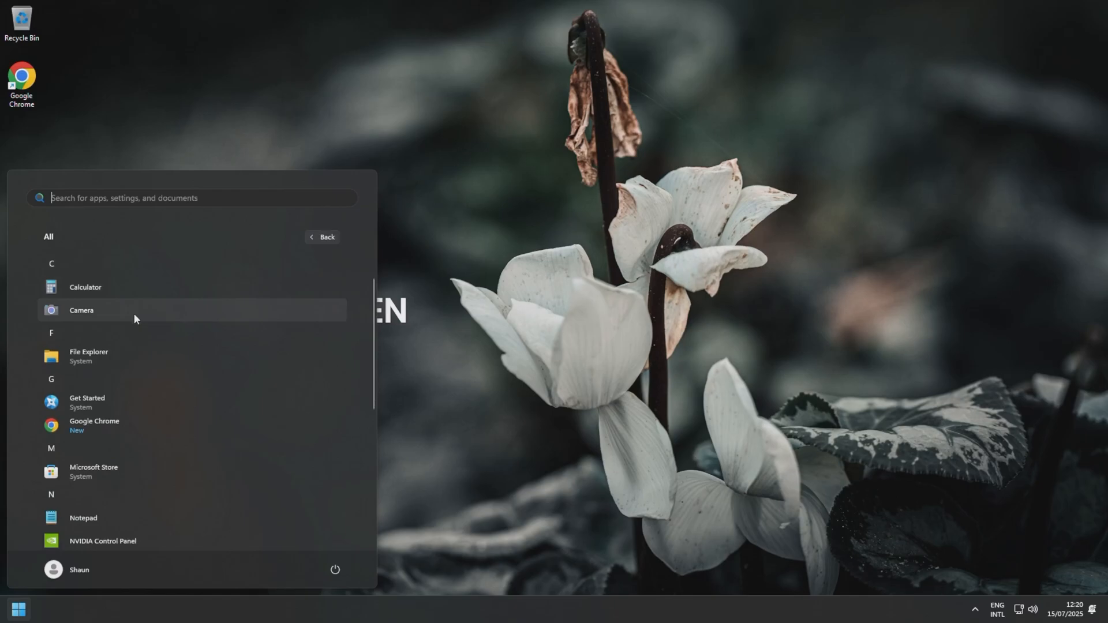
{"action": "scroll", "coordinate": [134, 314], "scroll_direction": "down", "scroll_amount": 1}
{"action": "scroll", "coordinate": [135, 315], "scroll_direction": "down", "scroll_amount": 2}
{"action": "scroll", "coordinate": [150, 318], "scroll_direction": "down", "scroll_amount": 1}
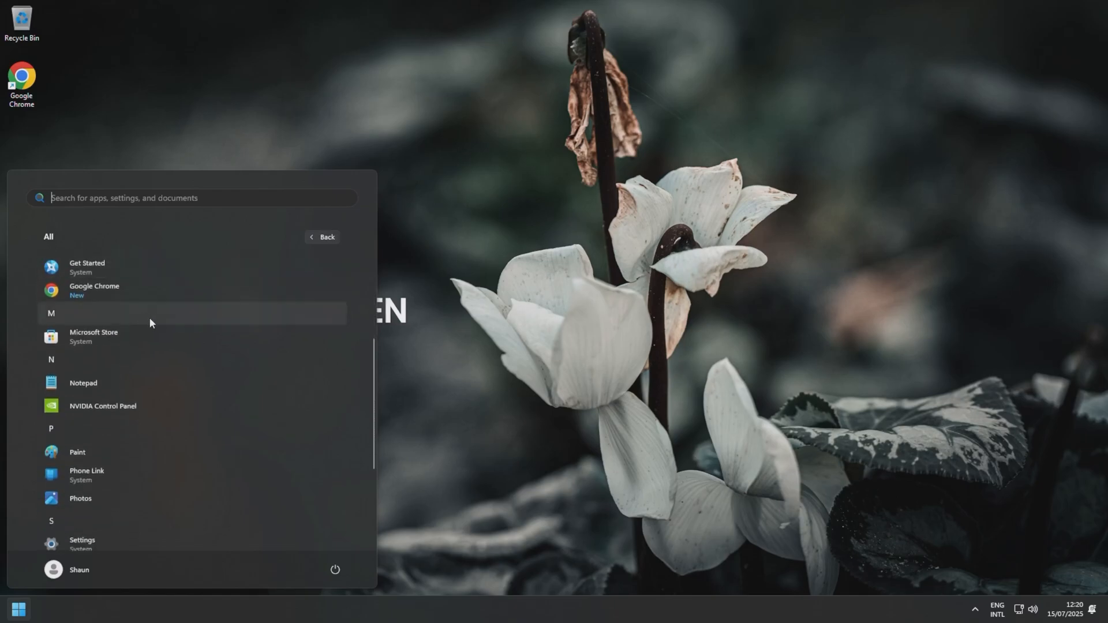
{"action": "scroll", "coordinate": [159, 320], "scroll_direction": "down", "scroll_amount": 2}
{"action": "scroll", "coordinate": [165, 320], "scroll_direction": "down", "scroll_amount": 1}
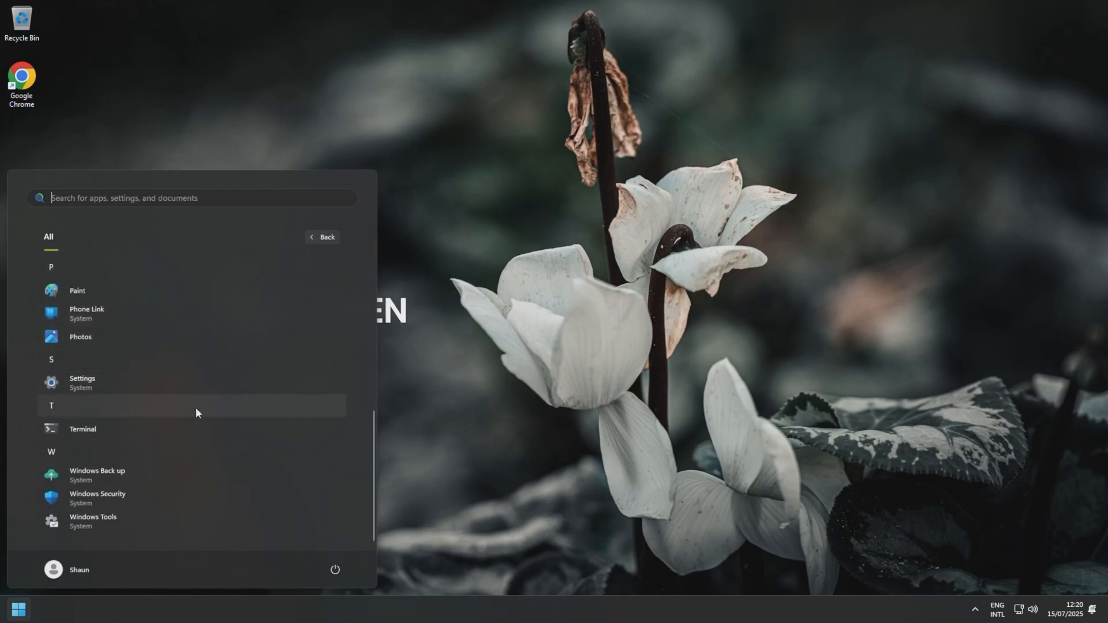
{"action": "scroll", "coordinate": [194, 424], "scroll_direction": "up", "scroll_amount": 2}
{"action": "scroll", "coordinate": [195, 432], "scroll_direction": "up", "scroll_amount": 2}
{"action": "scroll", "coordinate": [190, 420], "scroll_direction": "down", "scroll_amount": 2}
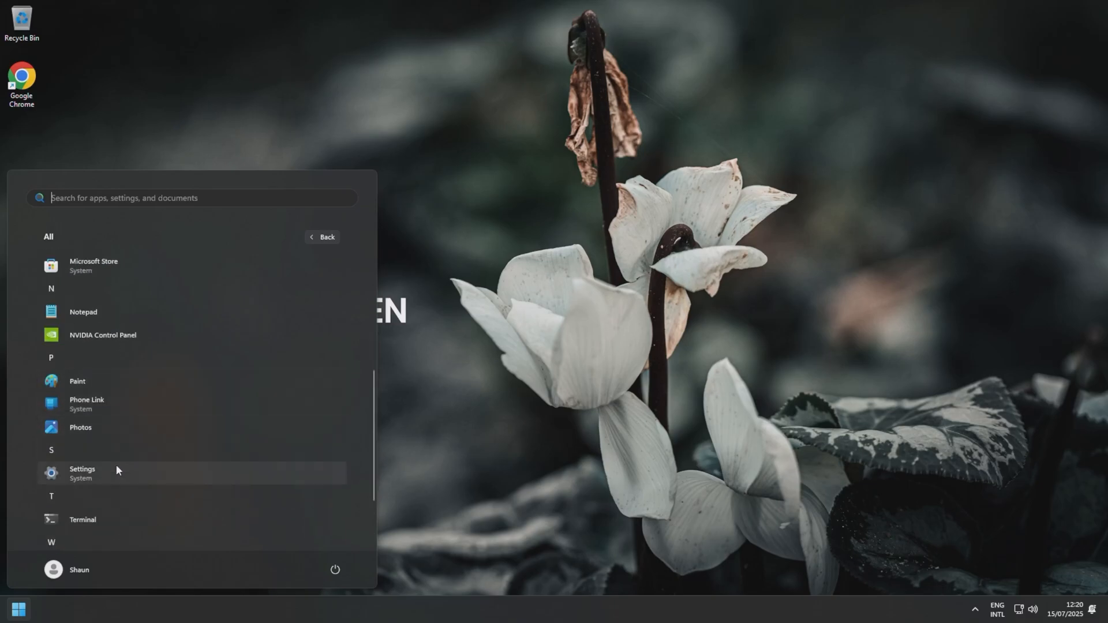
{"action": "scroll", "coordinate": [116, 465], "scroll_direction": "down", "scroll_amount": 2}
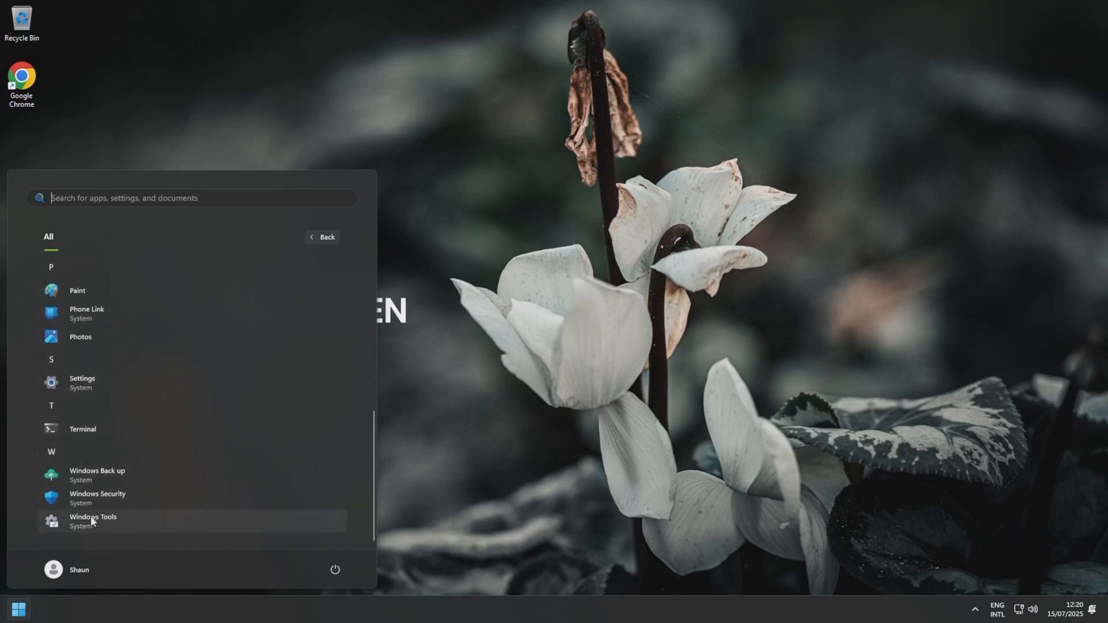
{"action": "scroll", "coordinate": [107, 415], "scroll_direction": "up", "scroll_amount": 1}
{"action": "scroll", "coordinate": [106, 418], "scroll_direction": "up", "scroll_amount": 1}
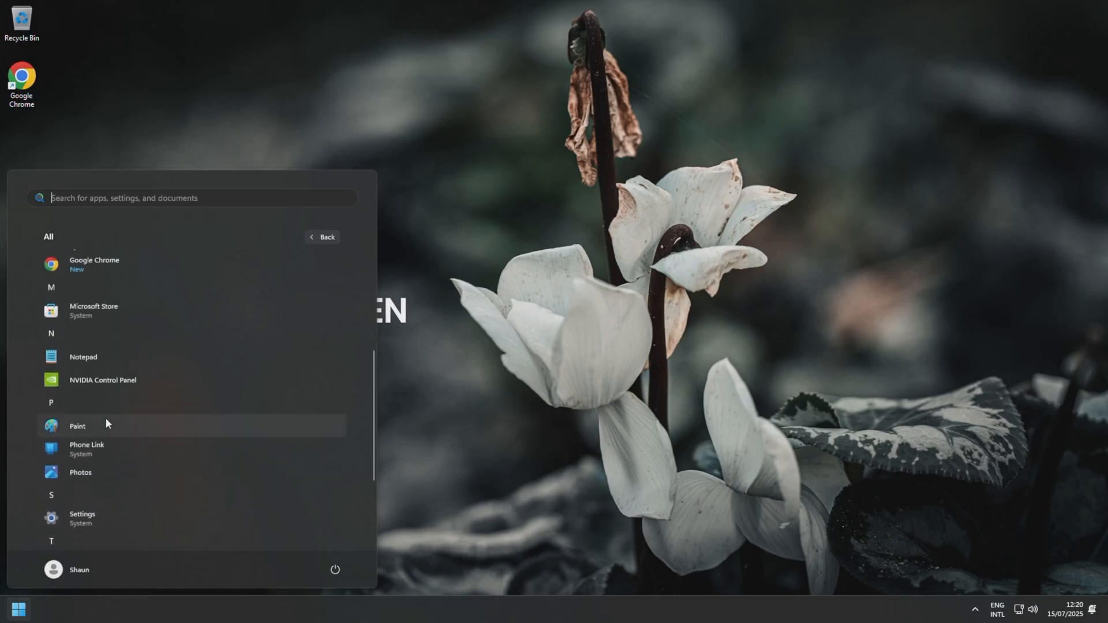
{"action": "scroll", "coordinate": [127, 367], "scroll_direction": "up", "scroll_amount": 1}
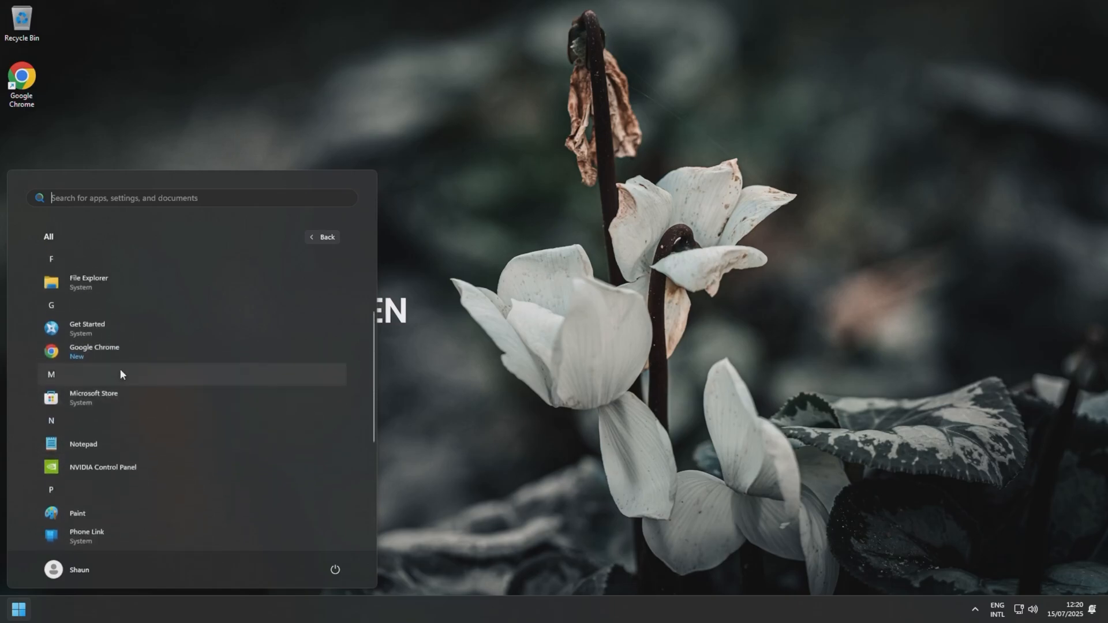
{"action": "scroll", "coordinate": [127, 373], "scroll_direction": "up", "scroll_amount": 1}
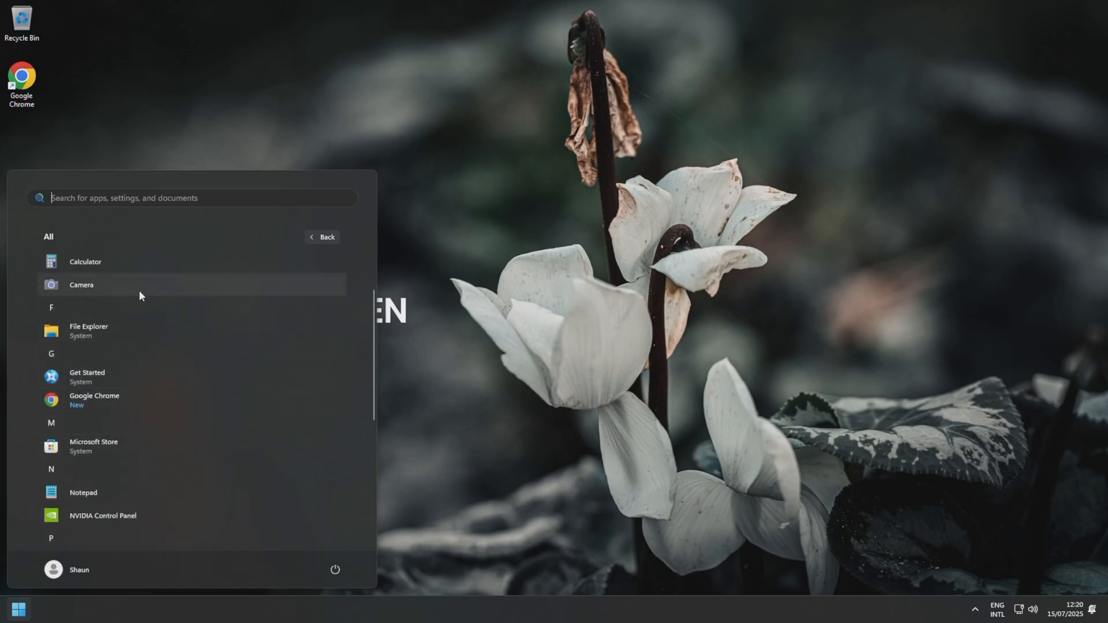
{"action": "scroll", "coordinate": [130, 294], "scroll_direction": "up", "scroll_amount": 1}
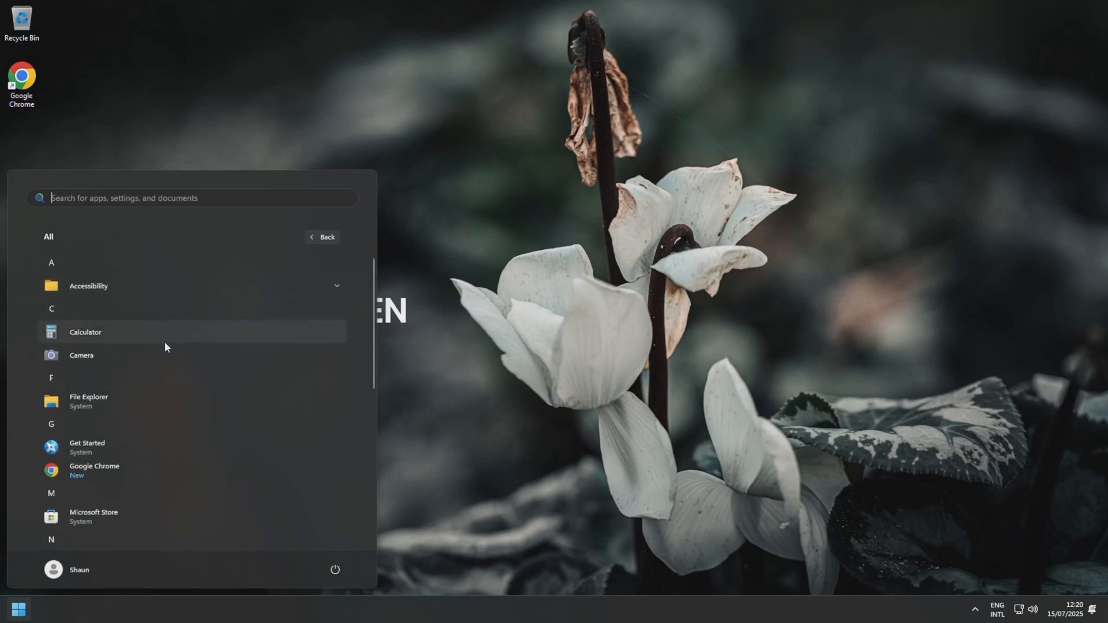
{"action": "left_click", "coordinate": [191, 123]}
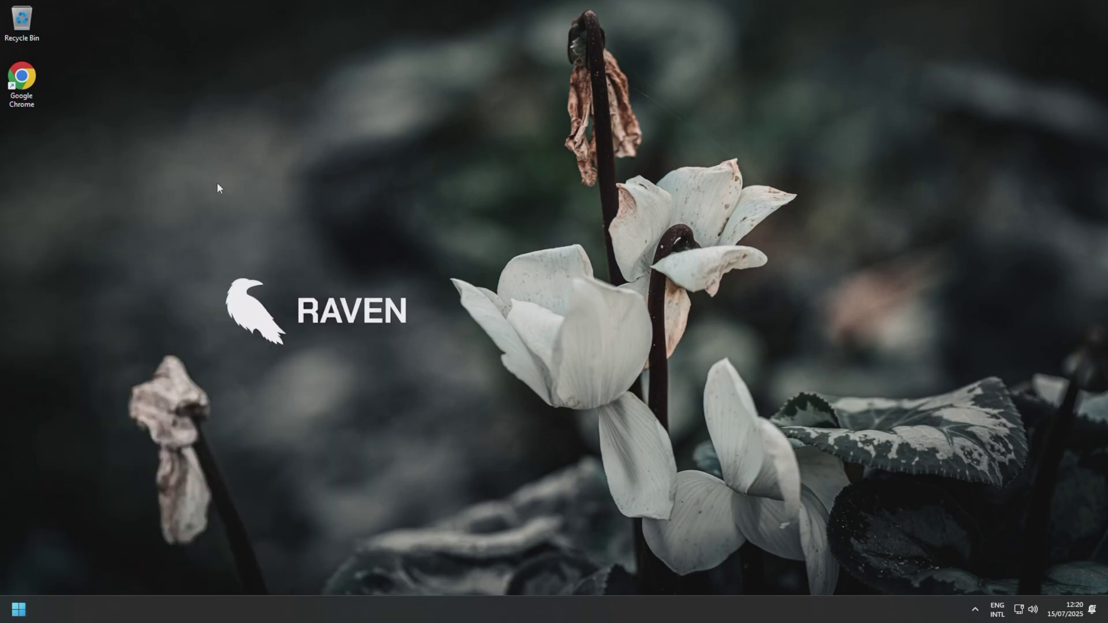
{"action": "right_click", "coordinate": [19, 609]}
{"action": "left_click", "coordinate": [73, 468]}
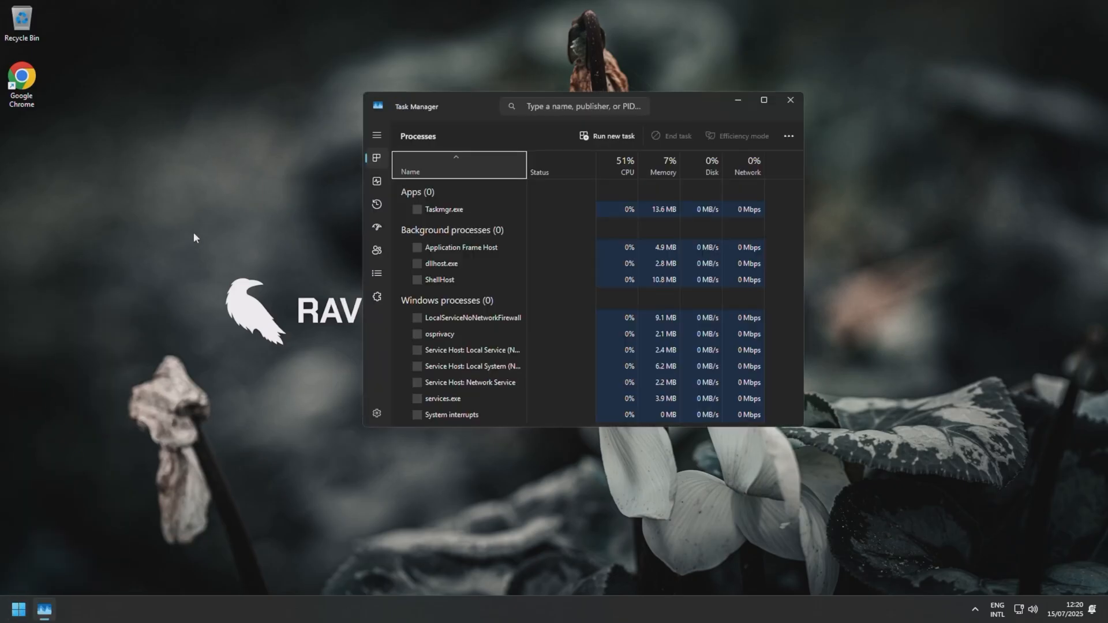
{"action": "left_click", "coordinate": [375, 180]}
{"action": "left_click", "coordinate": [448, 174]}
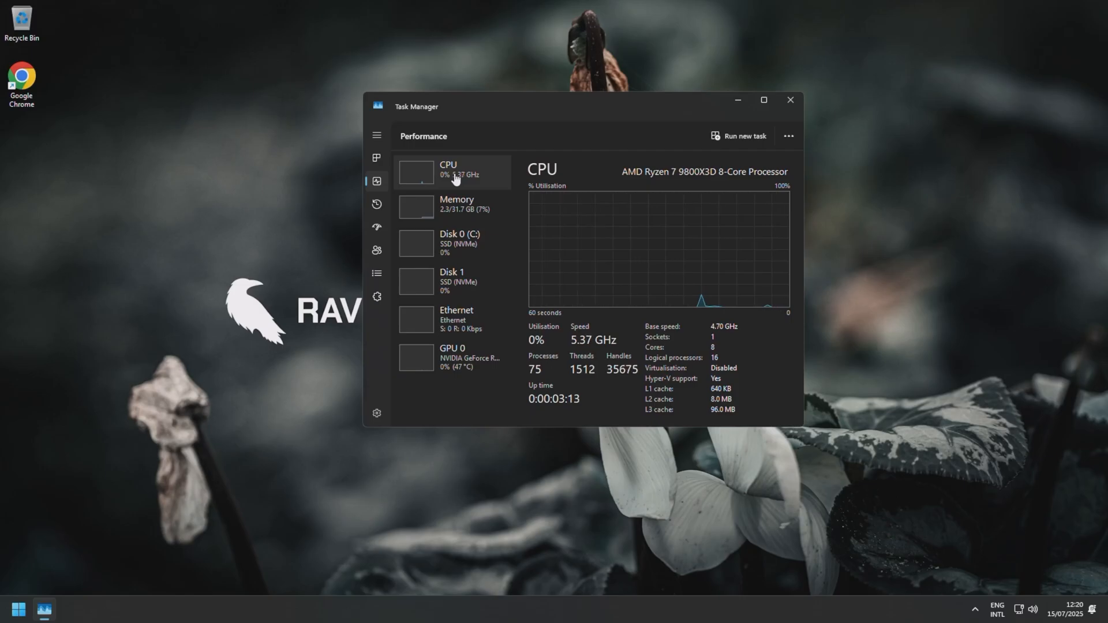
{"action": "left_click", "coordinate": [463, 208]}
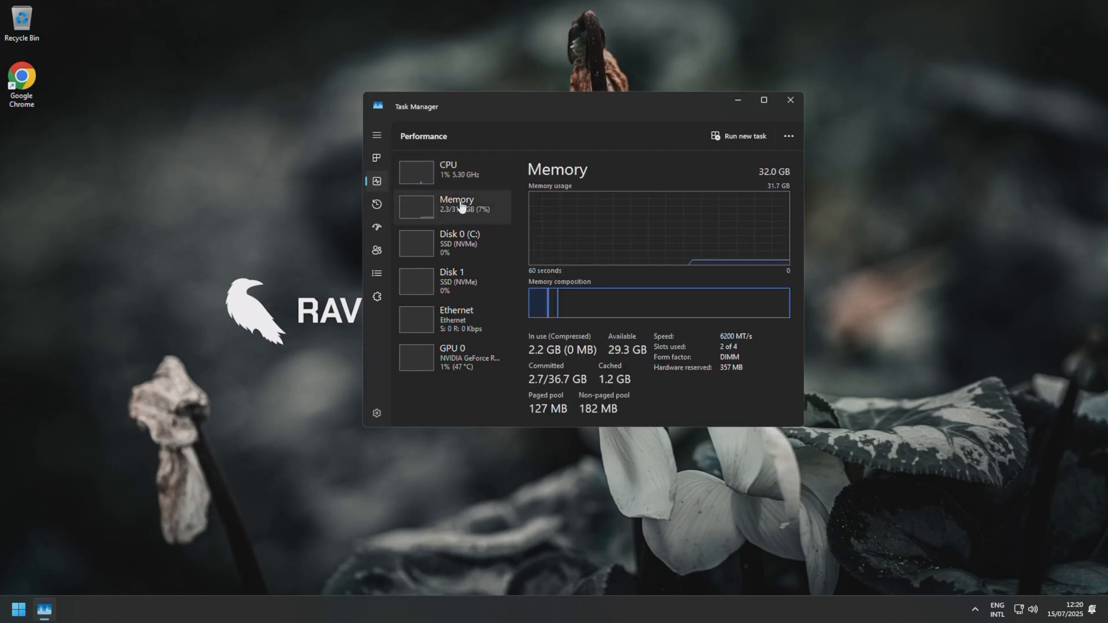
{"action": "left_click_drag", "start_coordinate": [544, 104], "coordinate": [807, 154]}
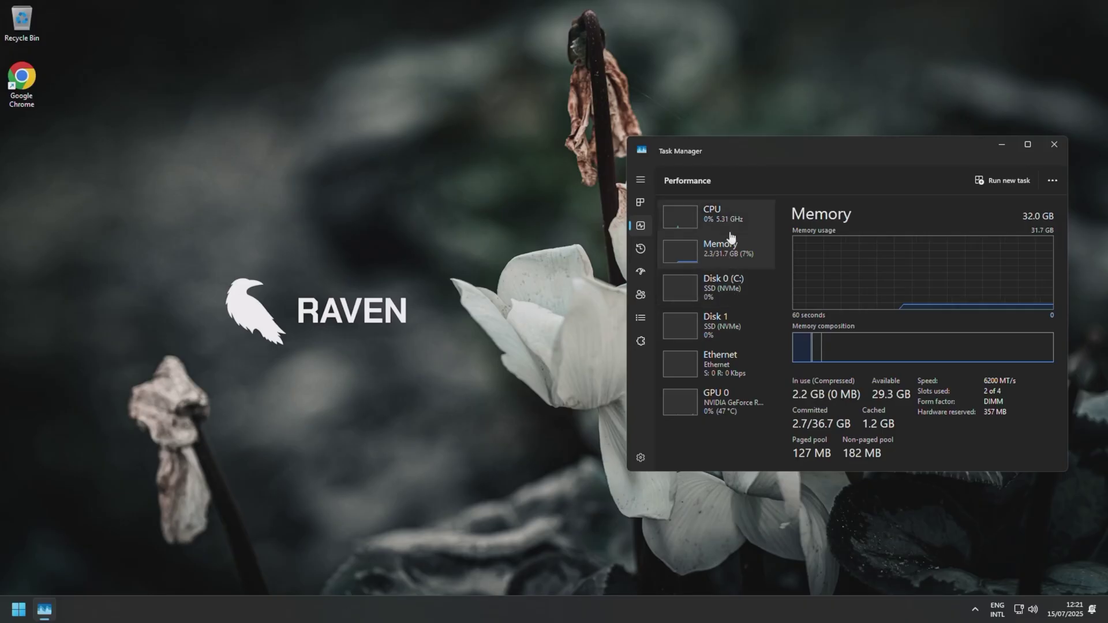
{"action": "left_click", "coordinate": [692, 215]}
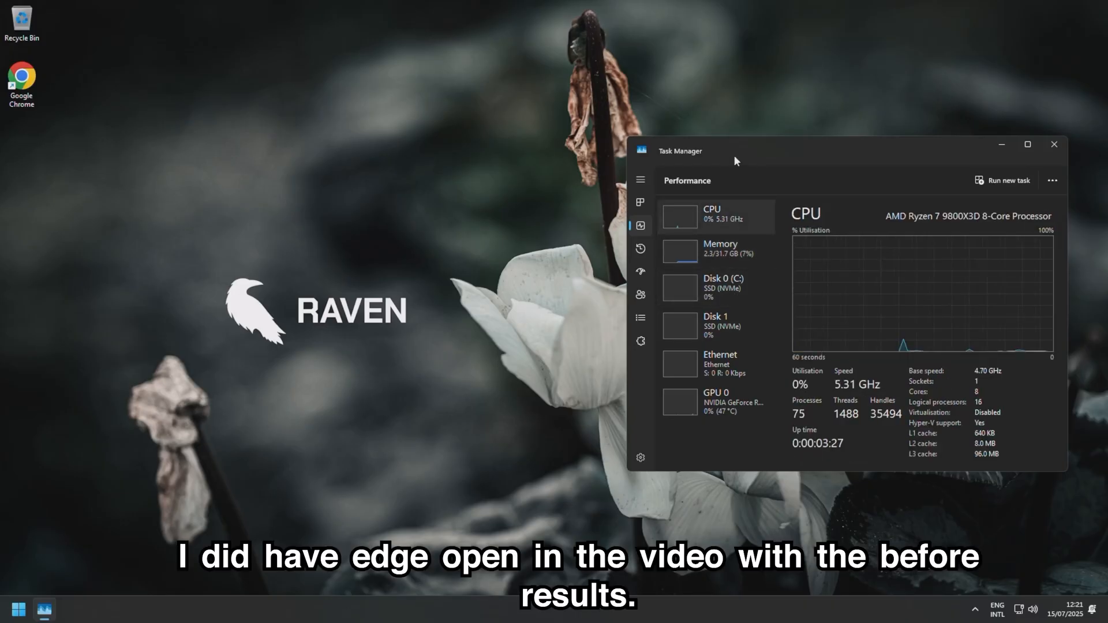
{"action": "left_click_drag", "start_coordinate": [402, 119], "coordinate": [573, 140]}
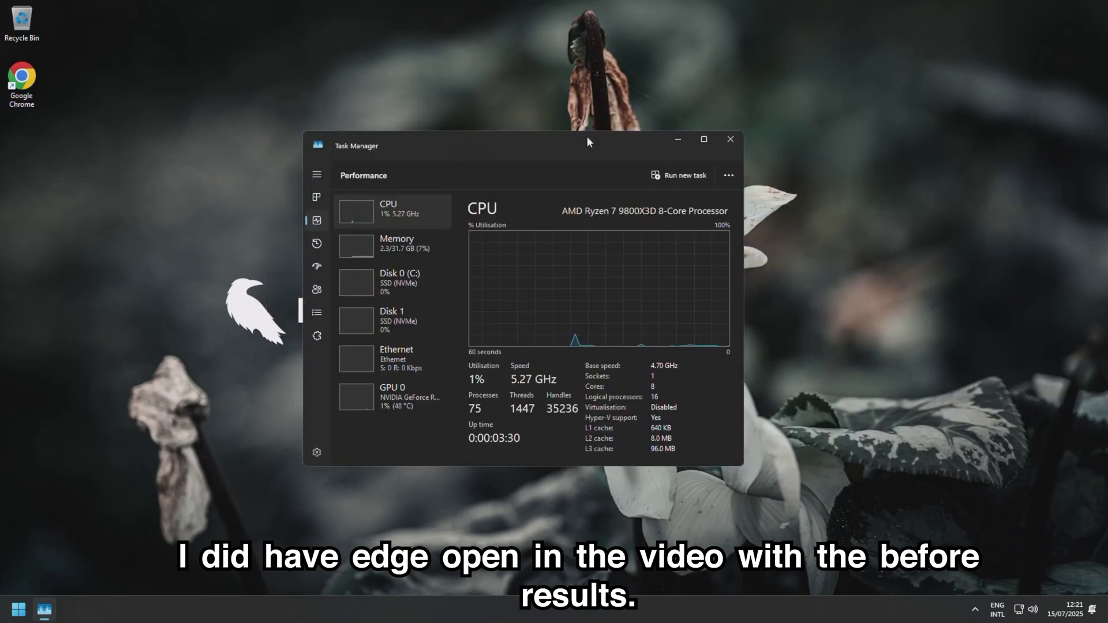
{"action": "left_click", "coordinate": [731, 139]}
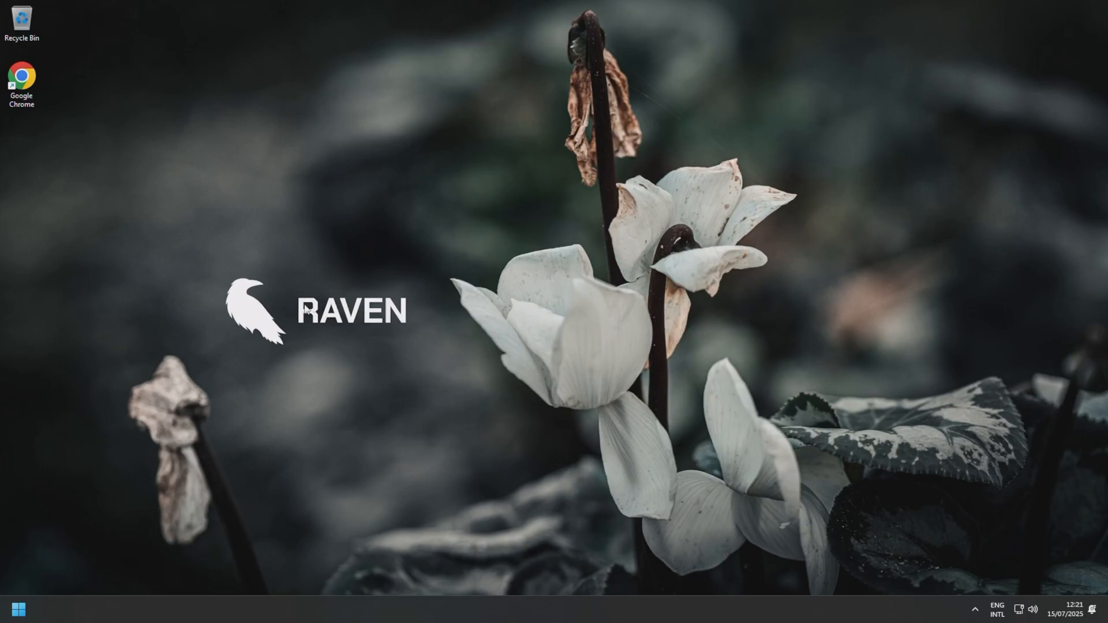
{"action": "right_click", "coordinate": [201, 240]}
{"action": "left_click", "coordinate": [180, 286]}
{"action": "right_click", "coordinate": [889, 458]}
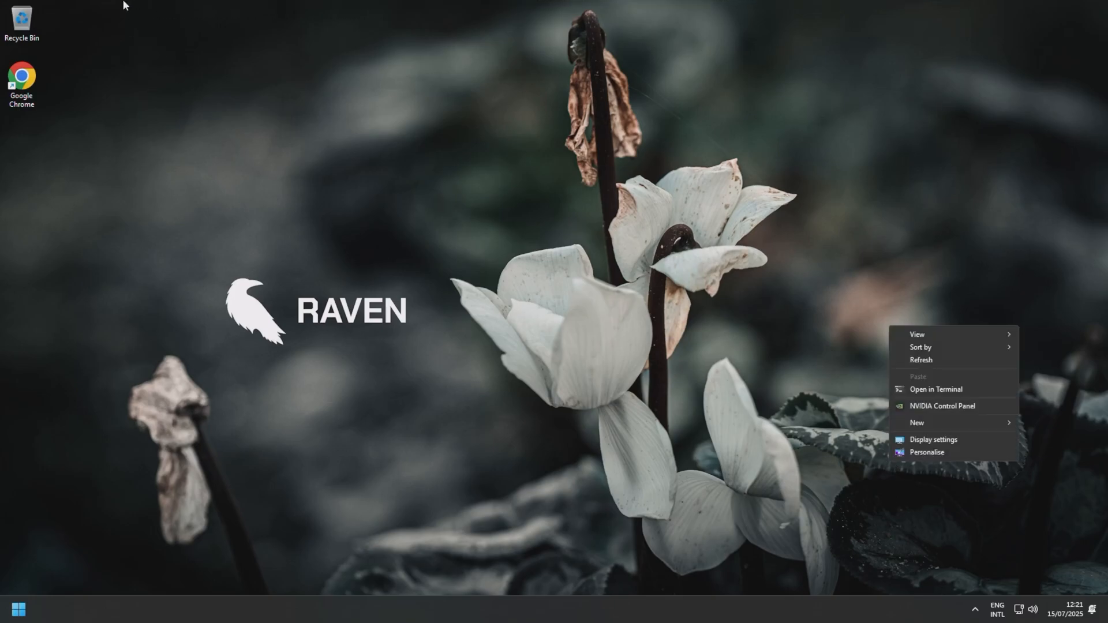
{"action": "left_click_drag", "start_coordinate": [124, 6], "coordinate": [952, 393]}
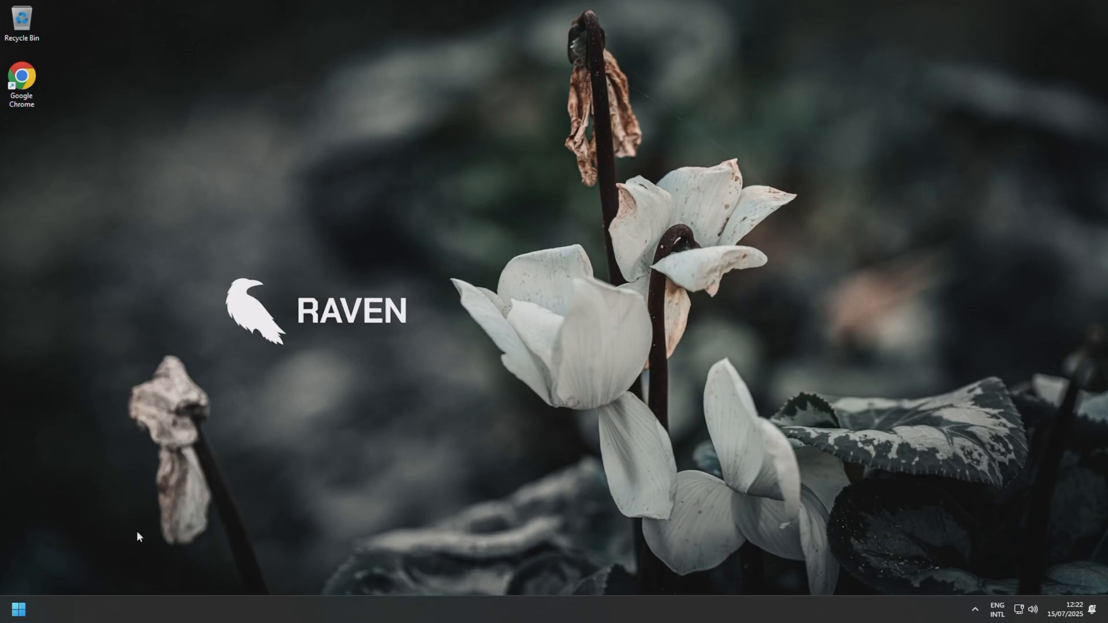
{"action": "right_click", "coordinate": [18, 609]}
{"action": "left_click", "coordinate": [52, 466]}
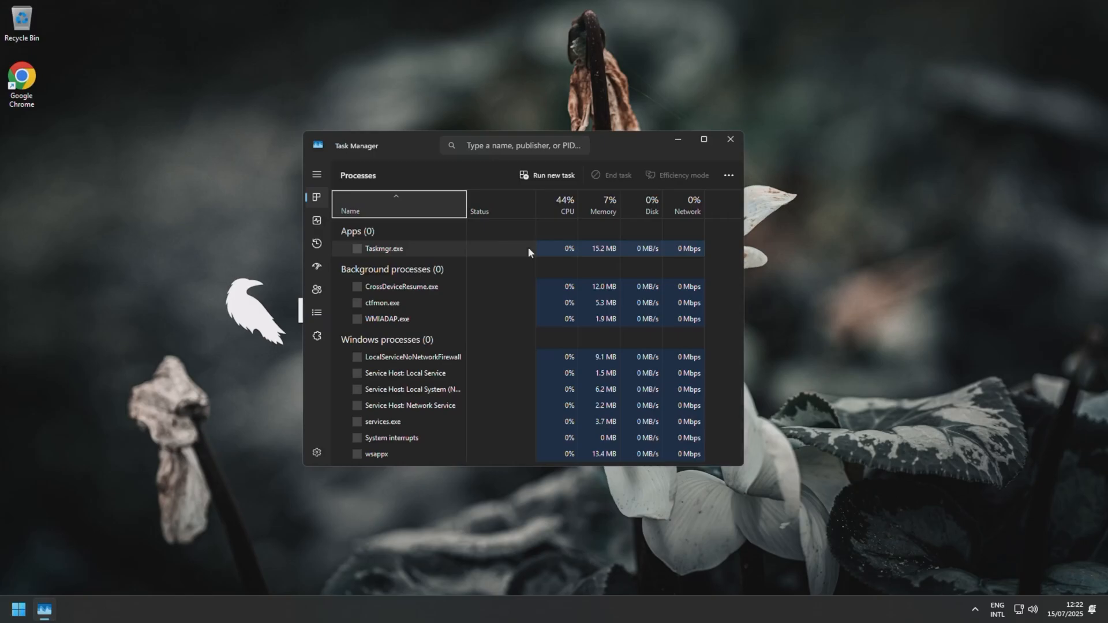
{"action": "left_click", "coordinate": [316, 220]}
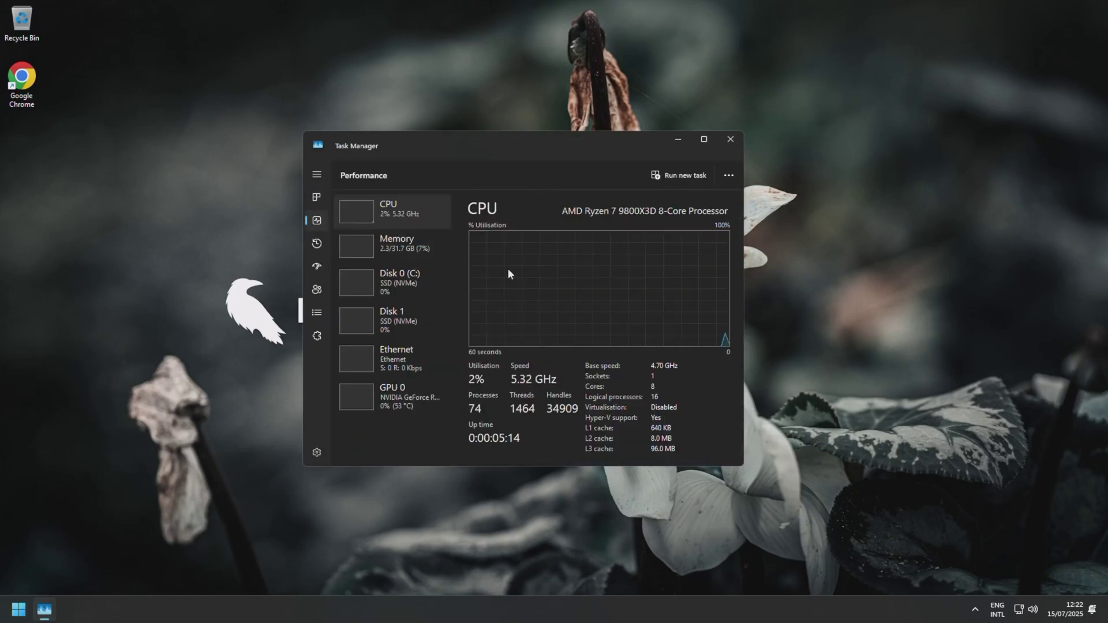
{"action": "left_click", "coordinate": [730, 140]}
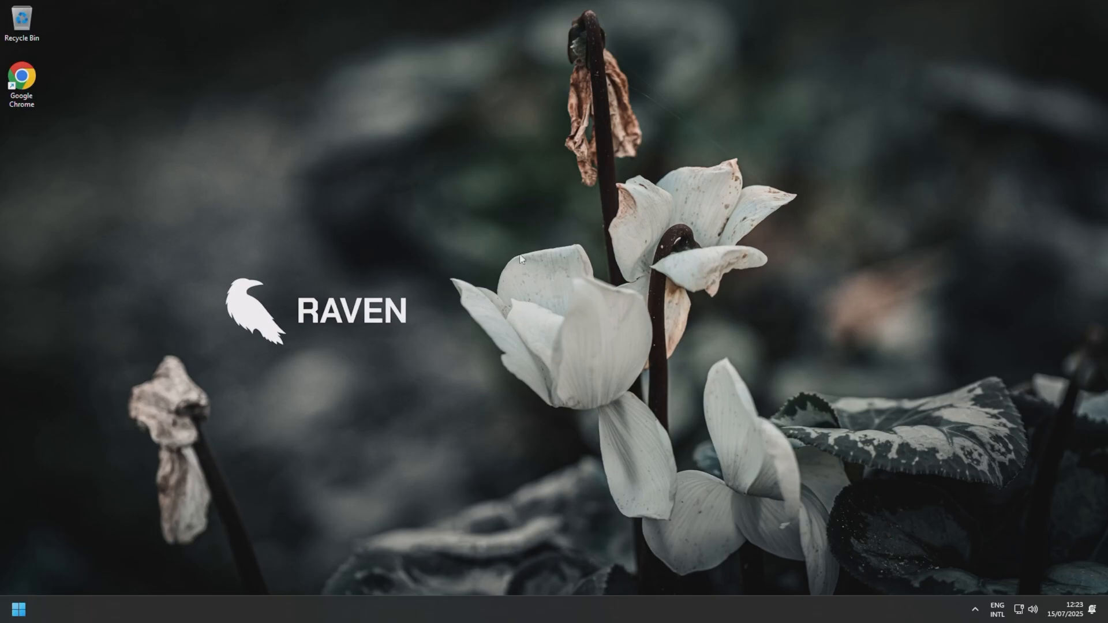
{"action": "left_click", "coordinate": [975, 609]}
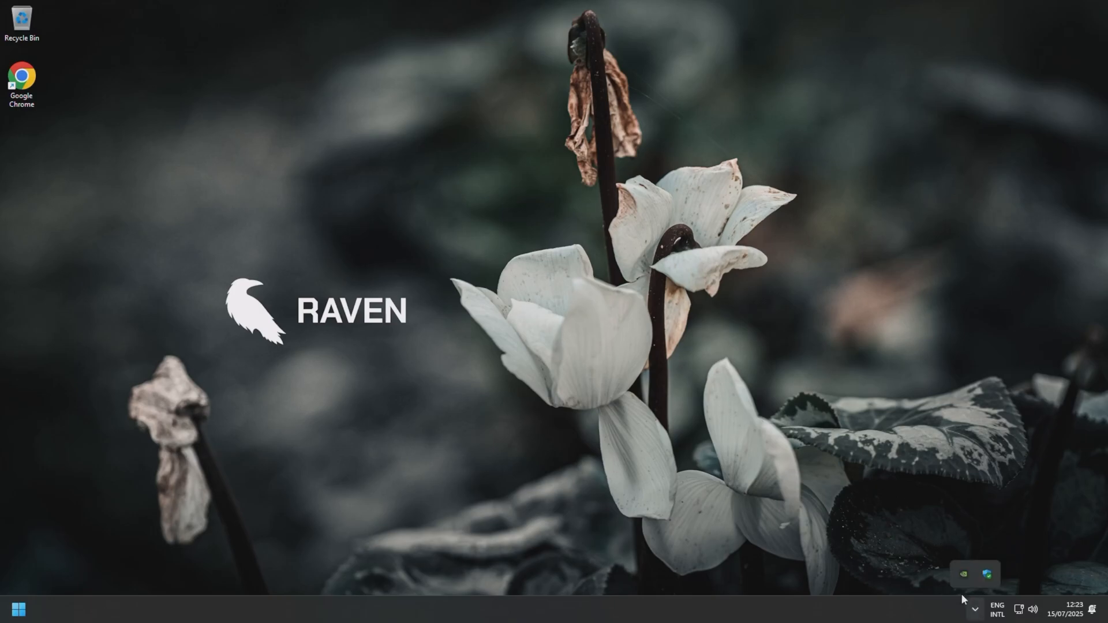
{"action": "right_click", "coordinate": [18, 609]}
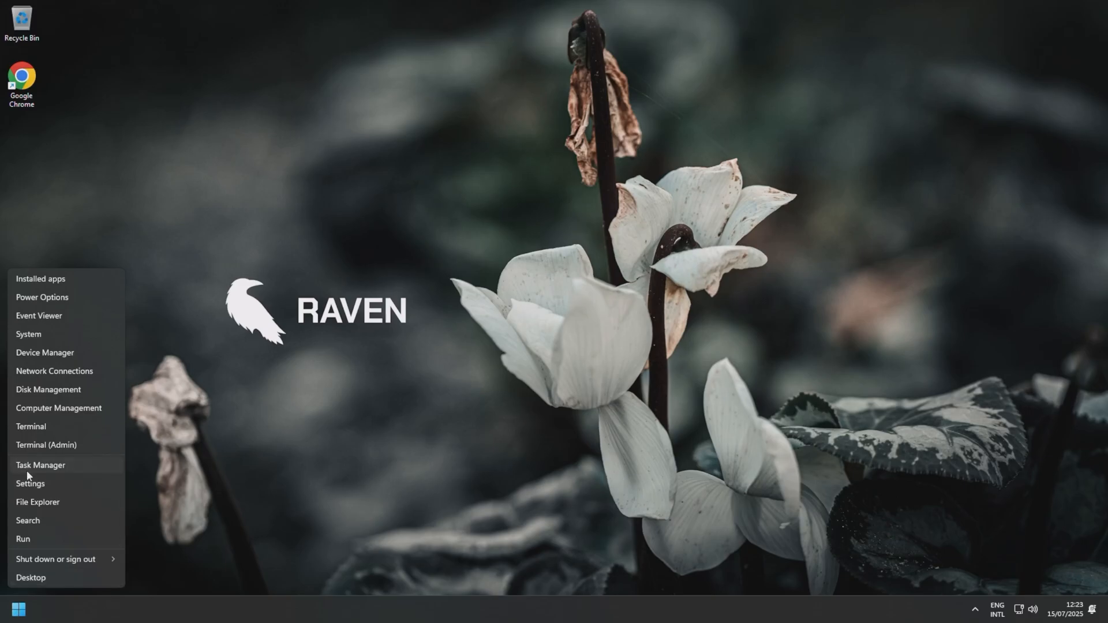
{"action": "left_click", "coordinate": [43, 460]}
{"action": "left_click", "coordinate": [316, 220]}
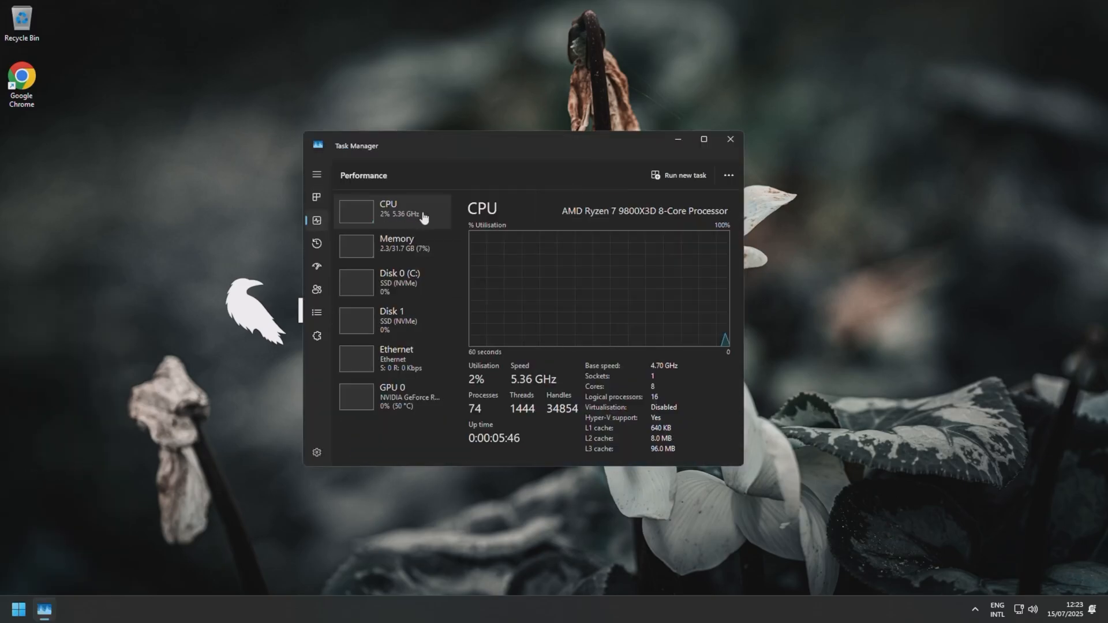
{"action": "left_click", "coordinate": [732, 139]}
{"action": "left_click", "coordinate": [975, 609]}
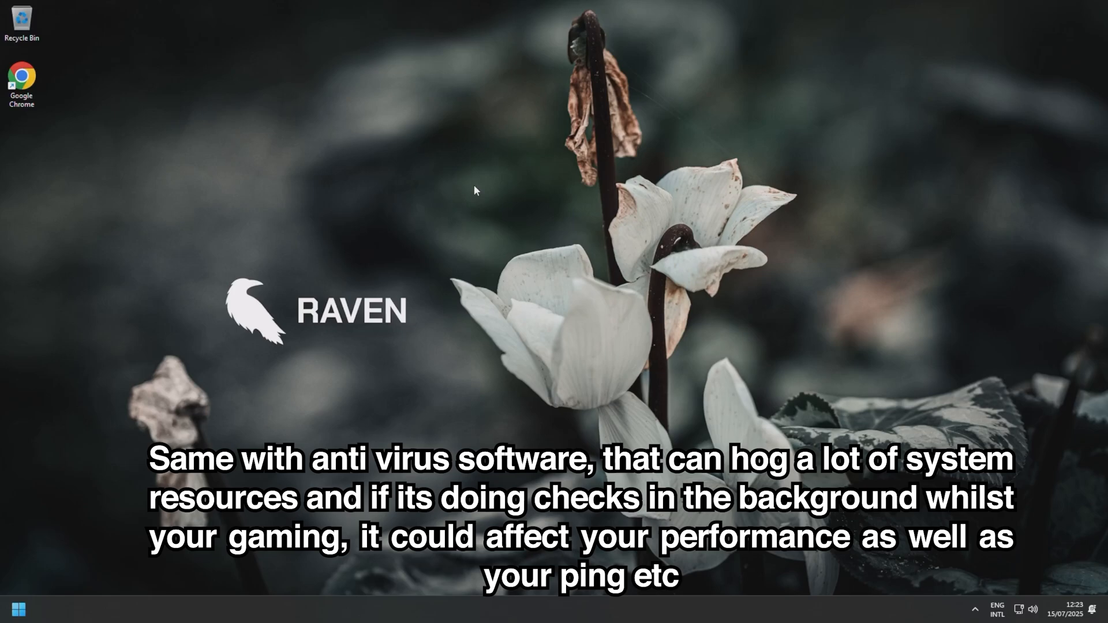
{"action": "key", "text": "super"}
{"action": "type", "text": "startup Apps"}
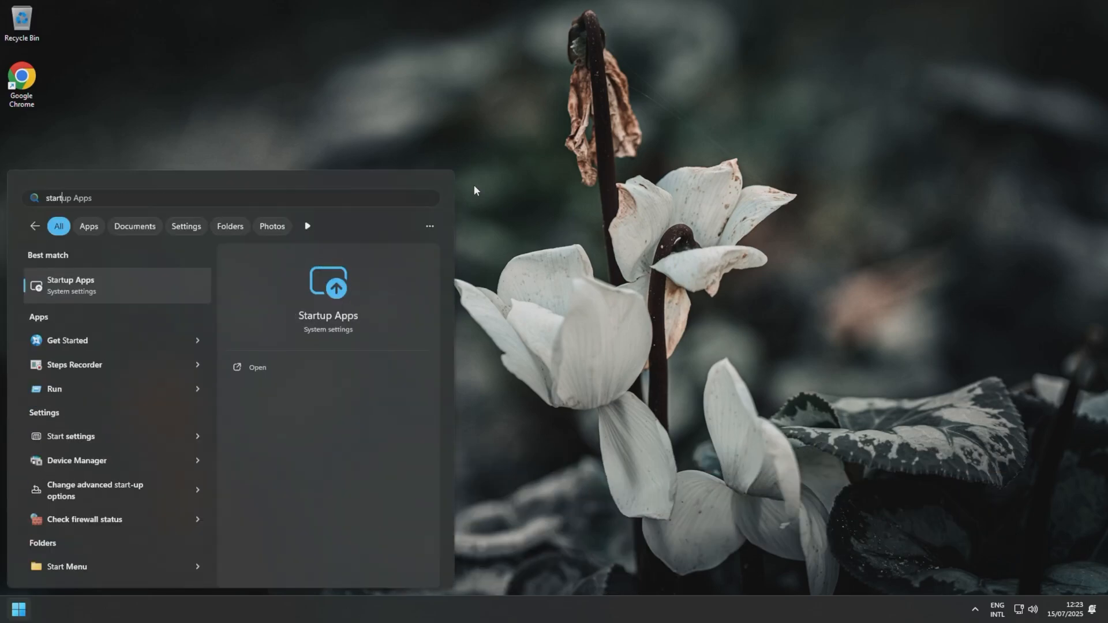
{"action": "key", "text": "Return"}
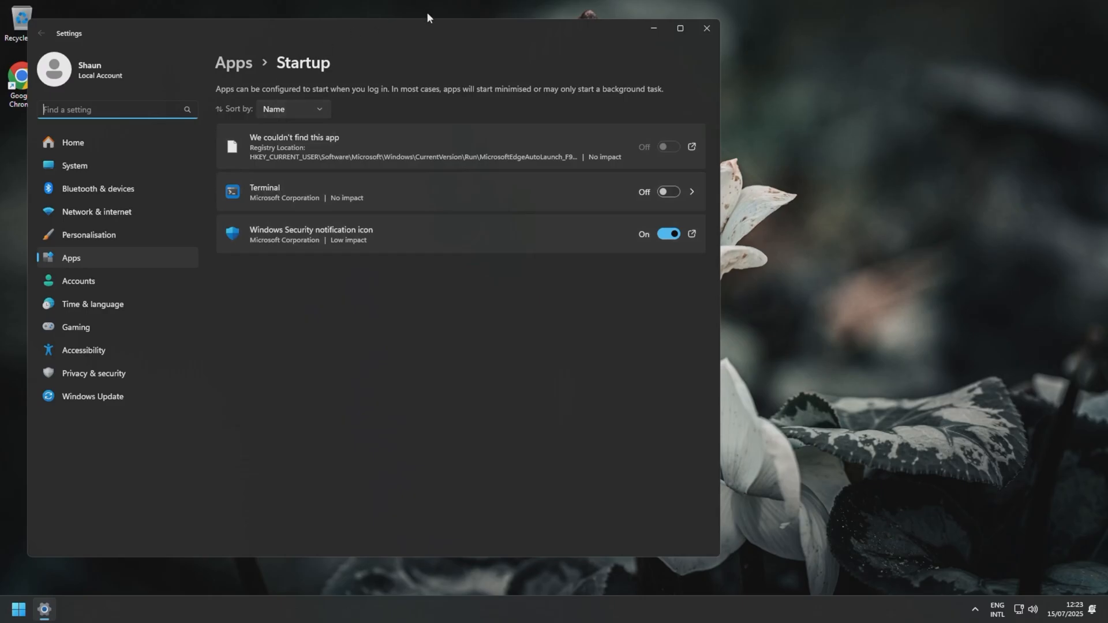
{"action": "left_click_drag", "start_coordinate": [426, 17], "coordinate": [602, 41]}
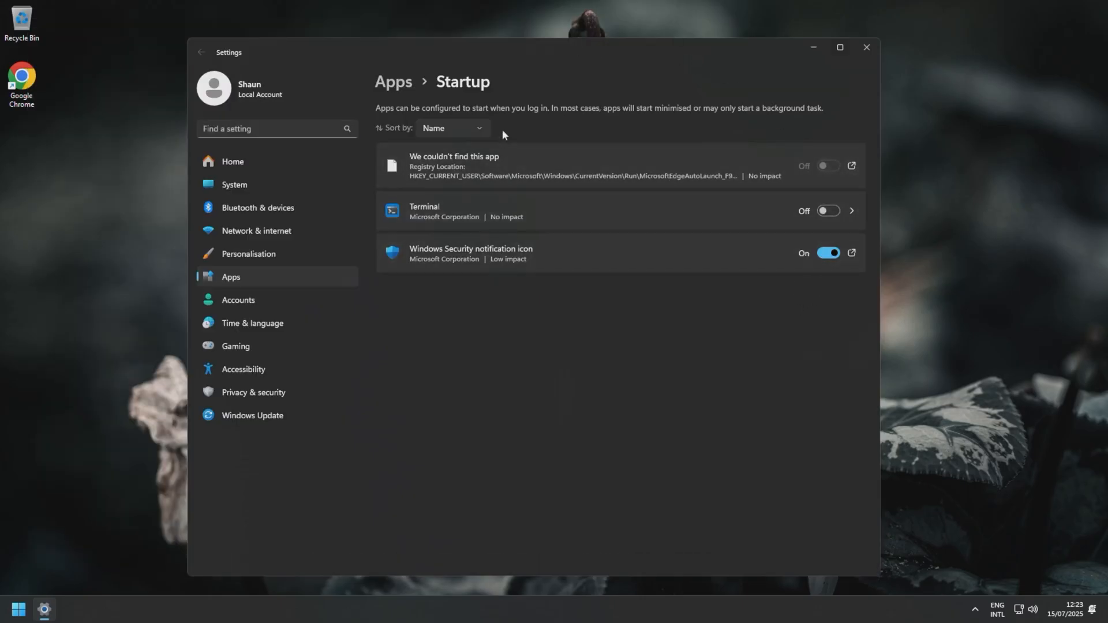
{"action": "left_click", "coordinate": [869, 52]}
{"action": "key", "text": "super"}
{"action": "type", "text": "bac"}
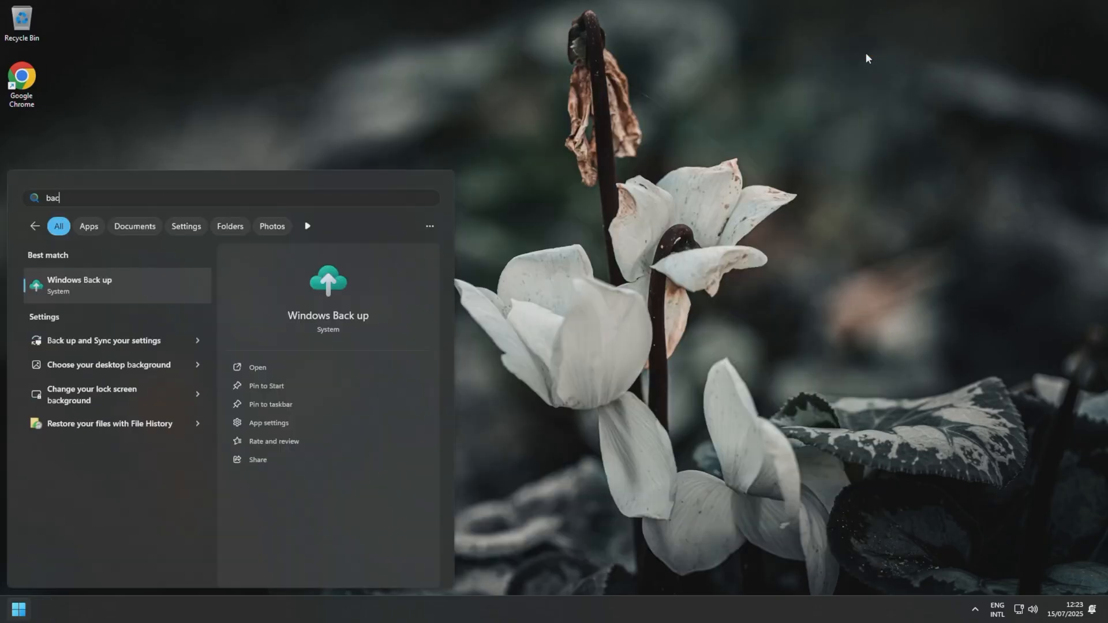
{"action": "type", "text": "kground apps"}
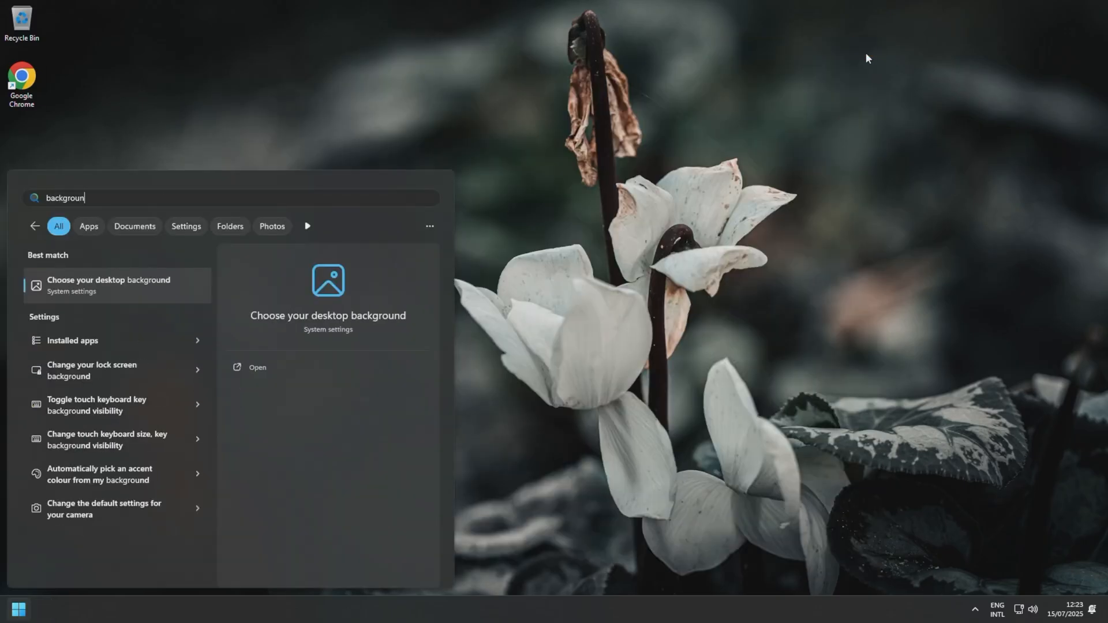
{"action": "key", "text": "ctrl+a"}
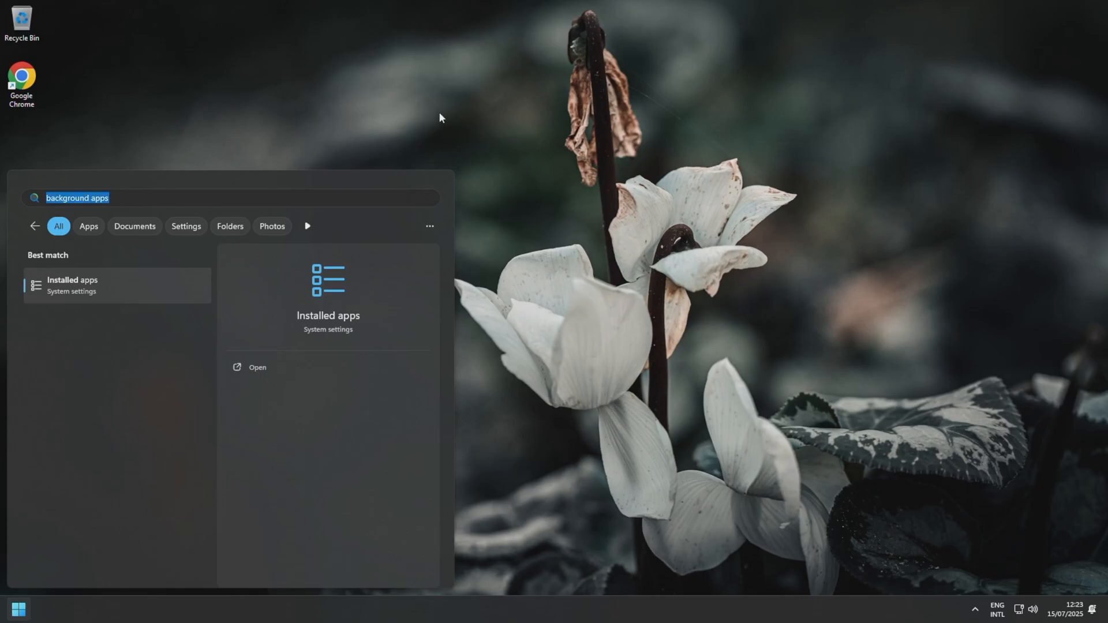
{"action": "key", "text": "BackSpace"}
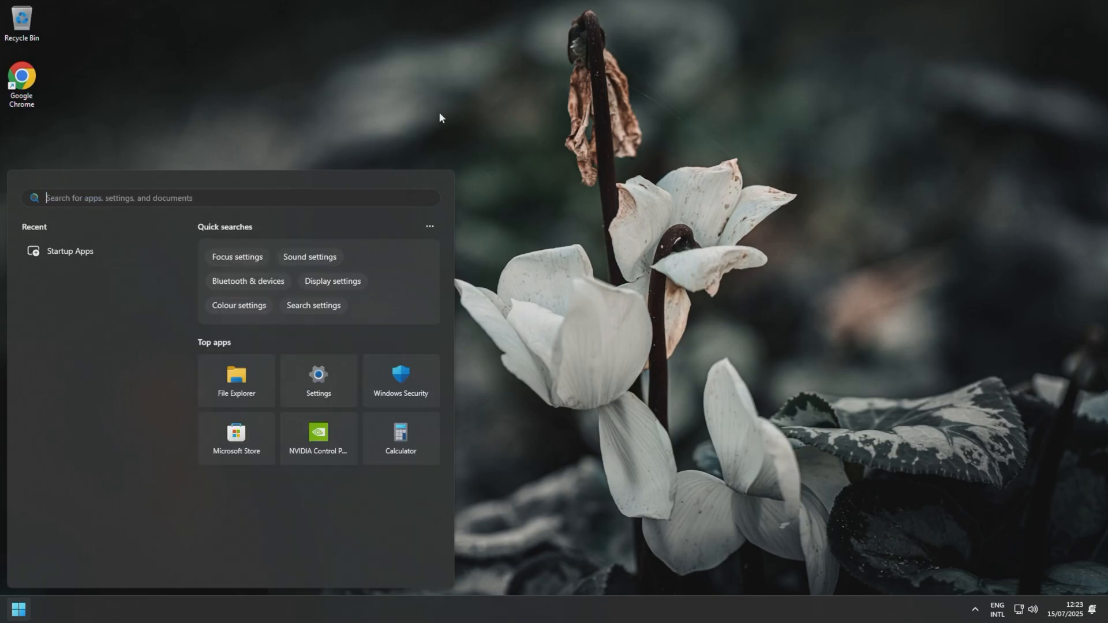
{"action": "key", "text": "Escape"}
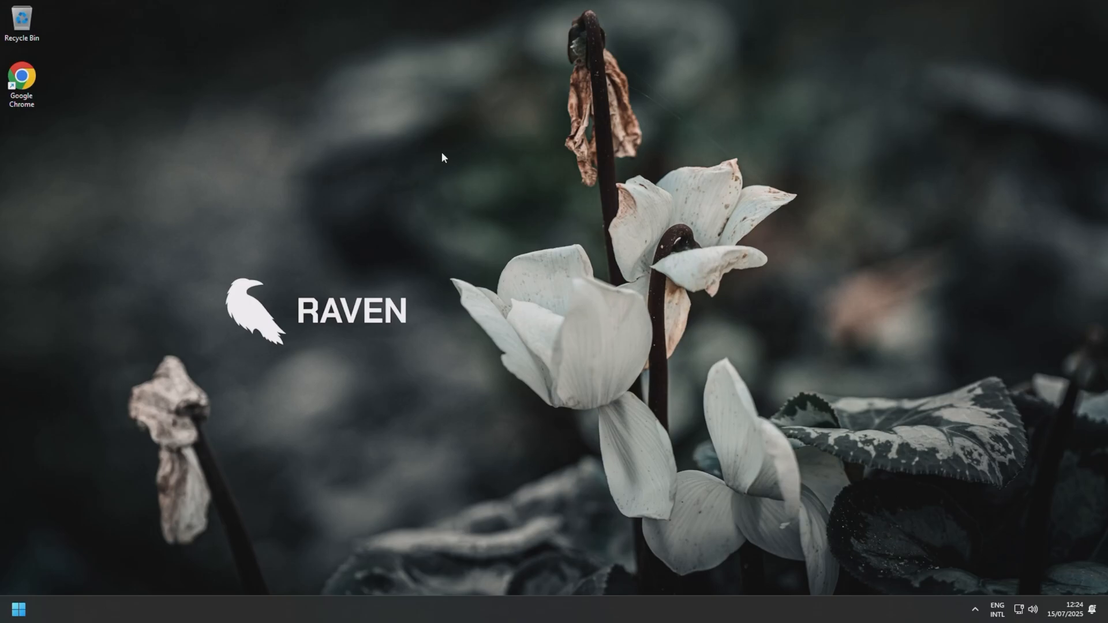